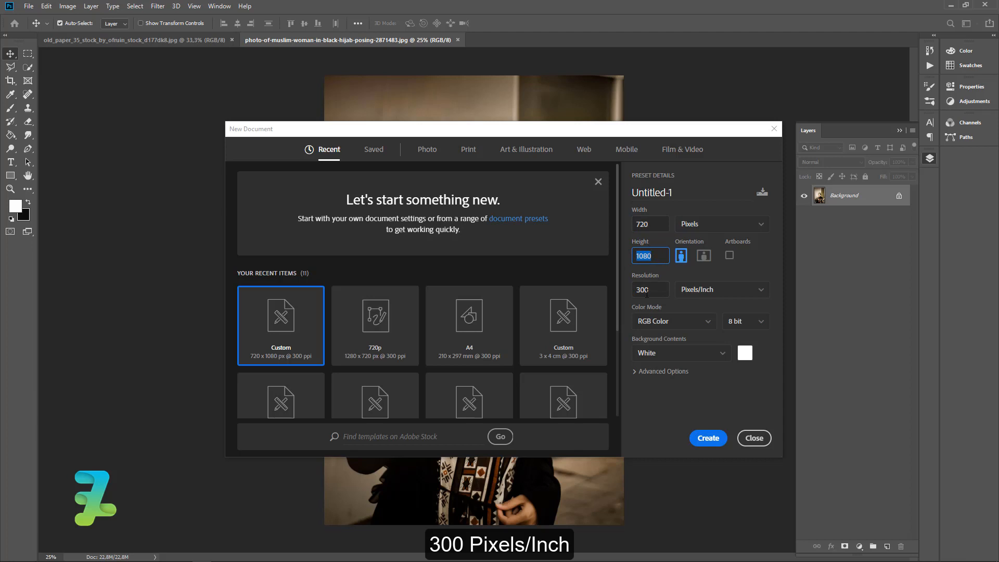
Create a new 720 x 1080 pixel document at 300 pixels/inch, in RGB color with a white background
left_click_drag(646, 293, 633, 295)
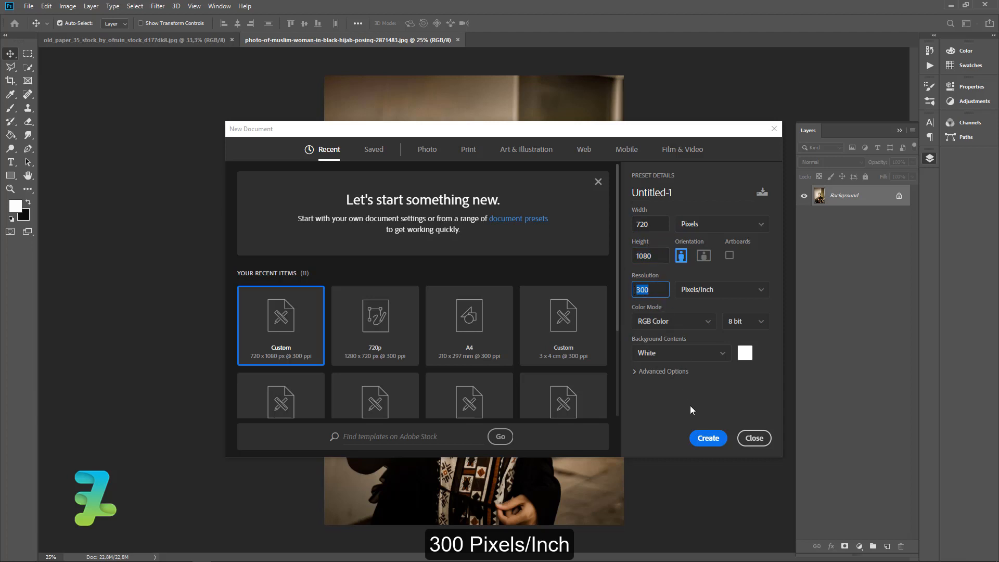
left_click(709, 437)
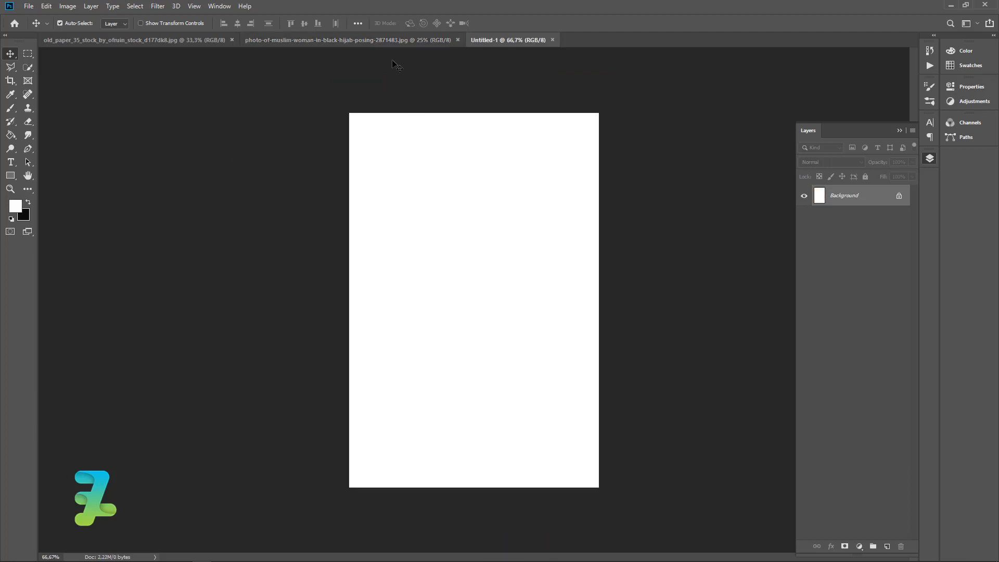
Copy the portrait photo of the woman in the black hijab into the Untitled-1 document and close the source photo
right_click(382, 43)
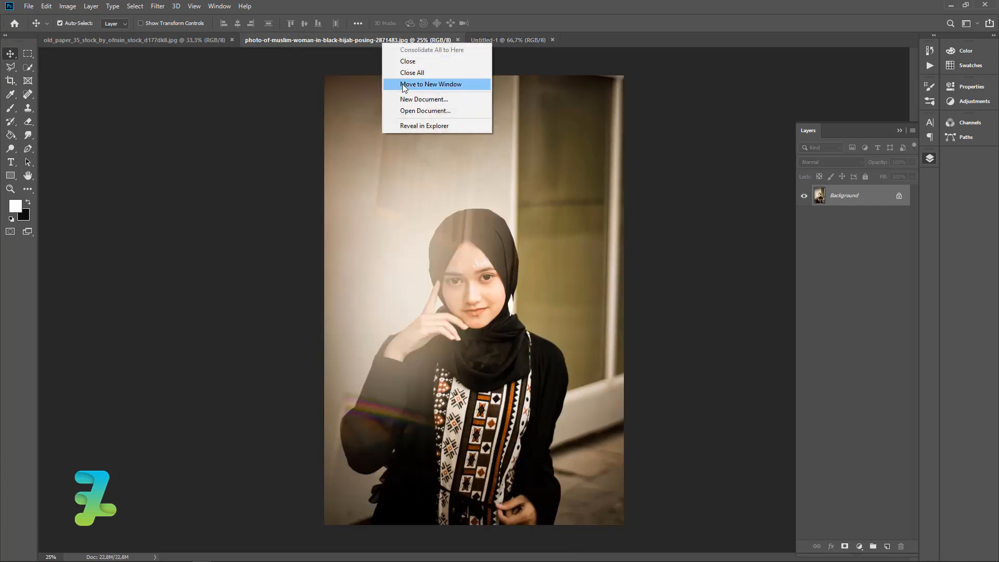
left_click(416, 85)
left_click_drag(139, 95, 443, 248)
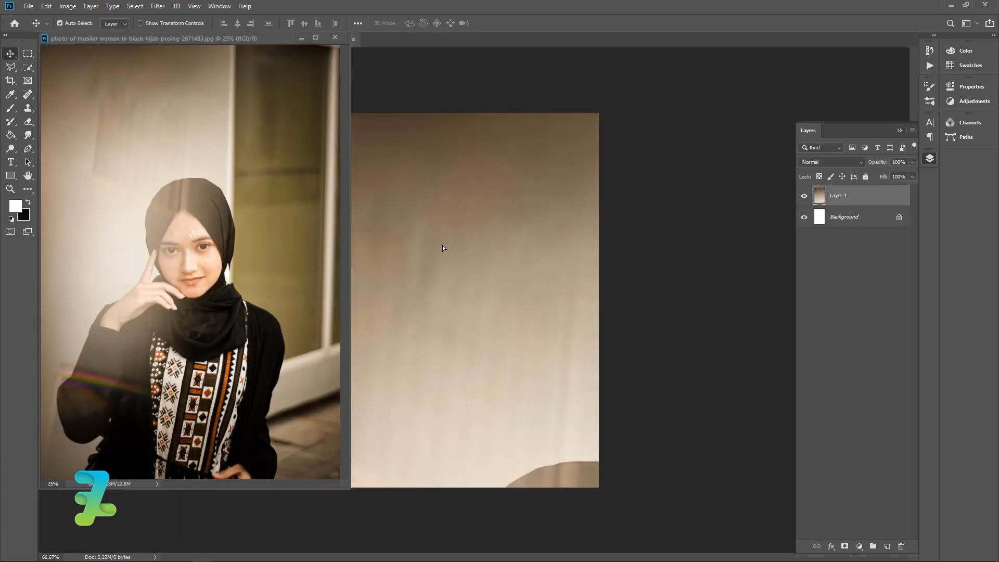
left_click(335, 37)
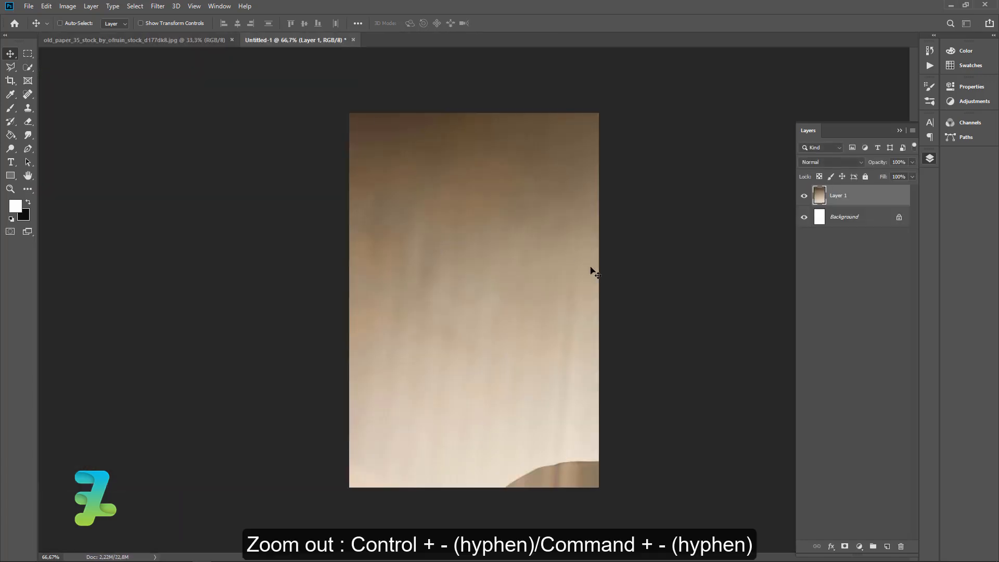
Scale the portrait layer down to about 32% and position it to fill the canvas
key("ctrl+minus")
key("ctrl+minus")
key("ctrl+minus")
key("ctrl+t")
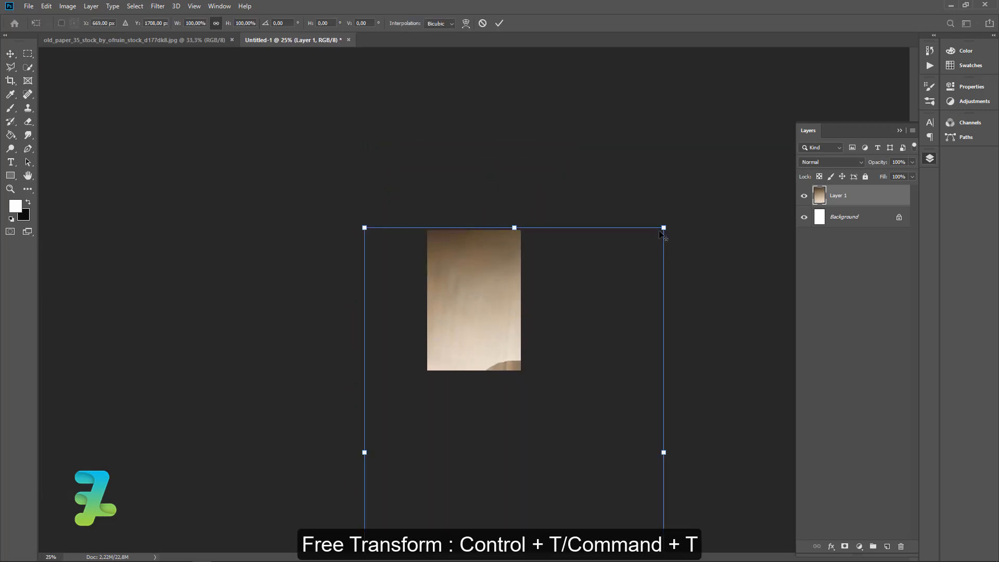
left_click_drag(661, 234, 549, 401)
left_click_drag(515, 444, 466, 279)
left_click_drag(503, 344, 524, 374)
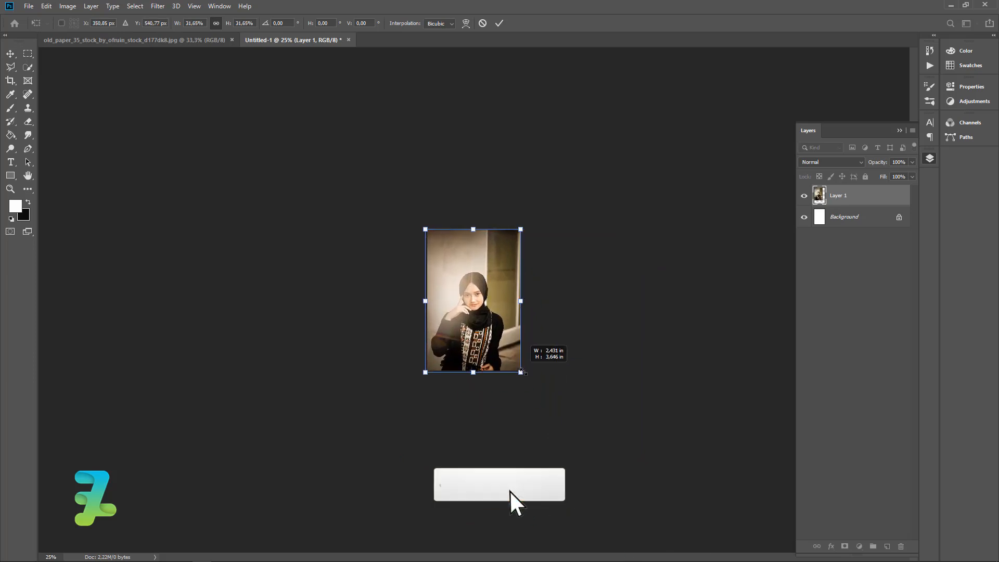
left_click_drag(501, 334, 502, 333)
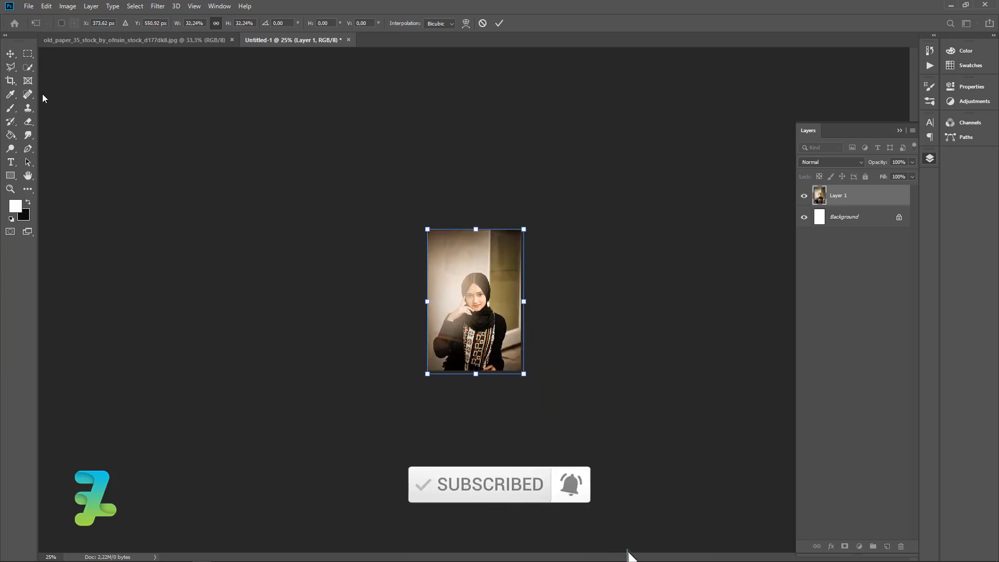
left_click(11, 55)
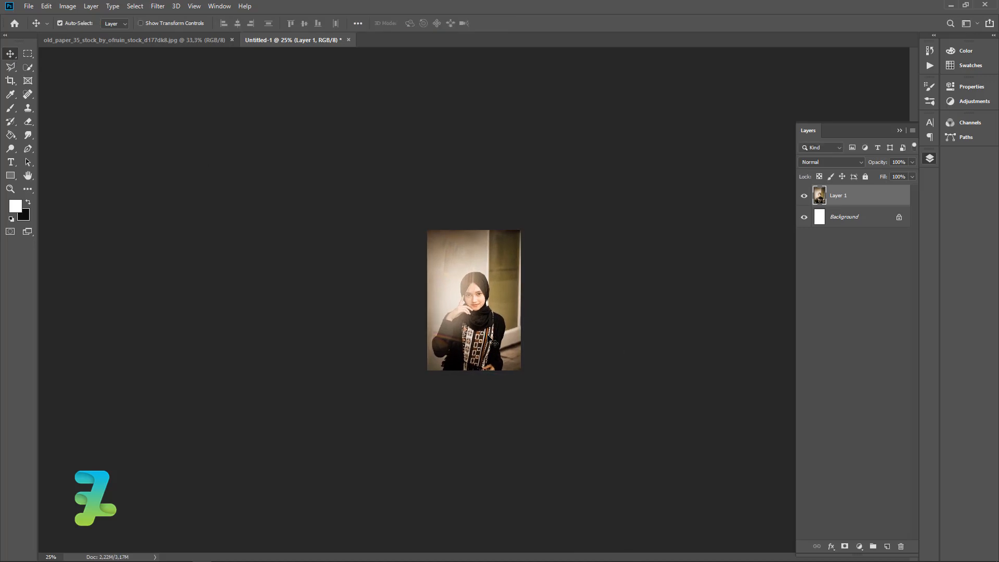
Copy the old paper texture into the Untitled-1 document as a layer above the portrait and close the source texture
key("ctrl+plus")
key("ctrl+plus")
key("ctrl+plus")
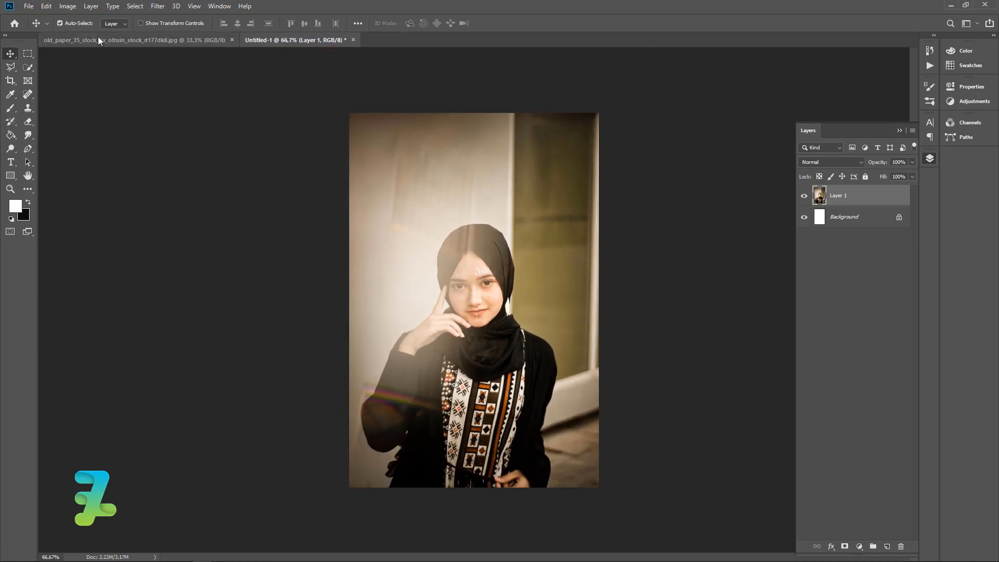
left_click(100, 40)
right_click(100, 41)
left_click(121, 81)
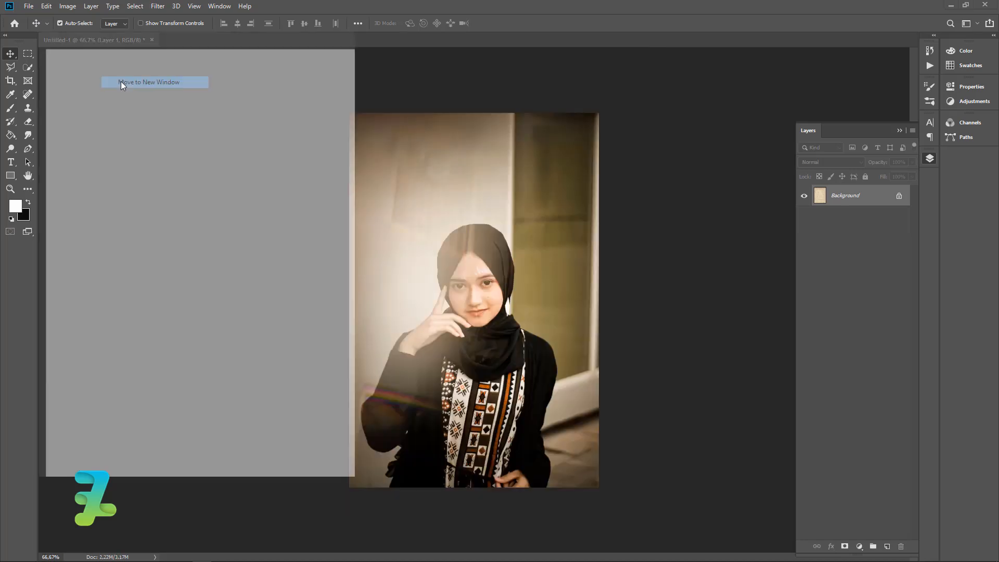
left_click_drag(83, 72, 436, 235)
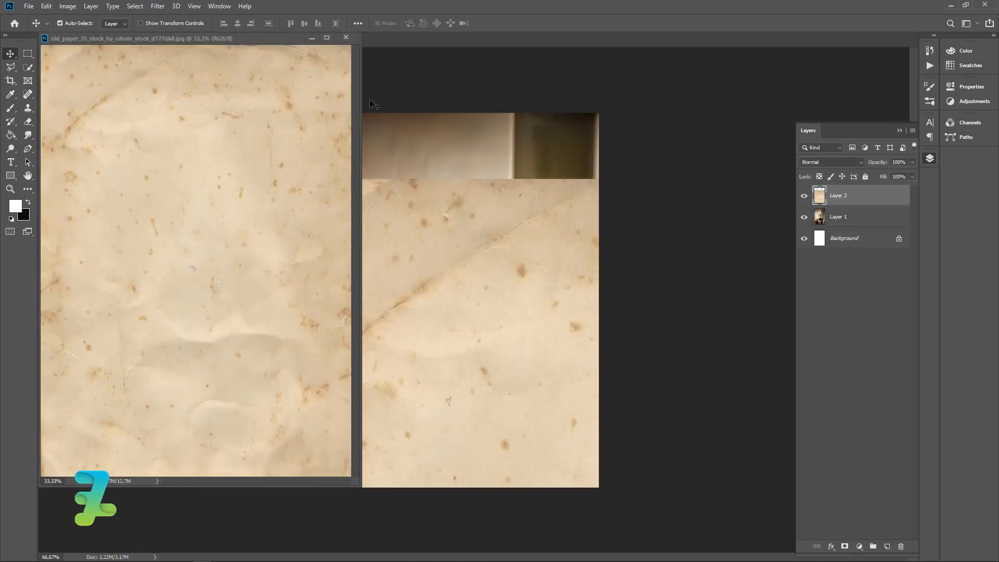
left_click(354, 39)
Scale the old paper layer down to about 44% and position it to cover the whole canvas
left_click_drag(494, 291, 497, 223)
key("ctrl+t")
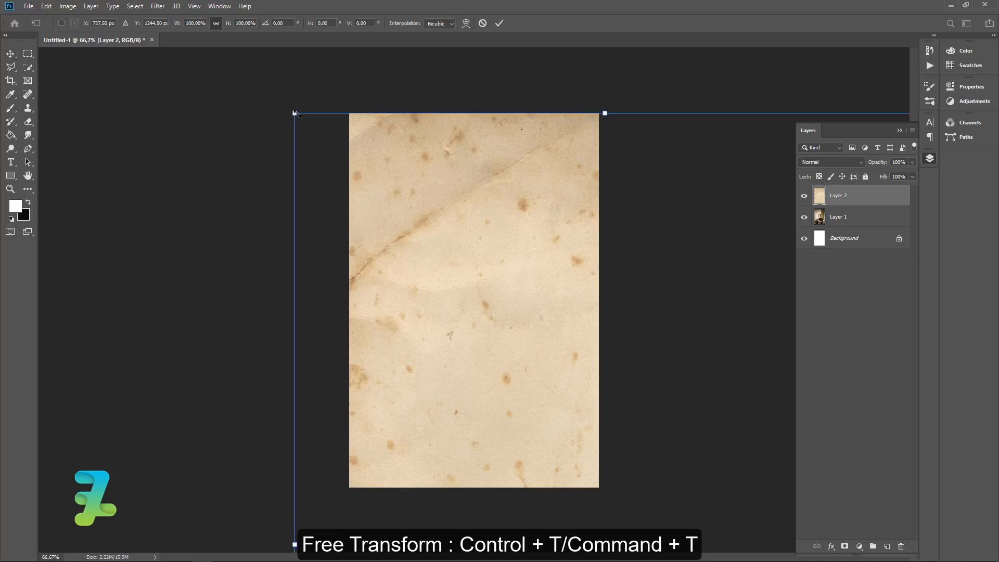
left_click_drag(293, 113, 486, 379)
left_click_drag(564, 444, 427, 175)
left_click_drag(581, 434, 624, 488)
left_click_drag(544, 402, 536, 400)
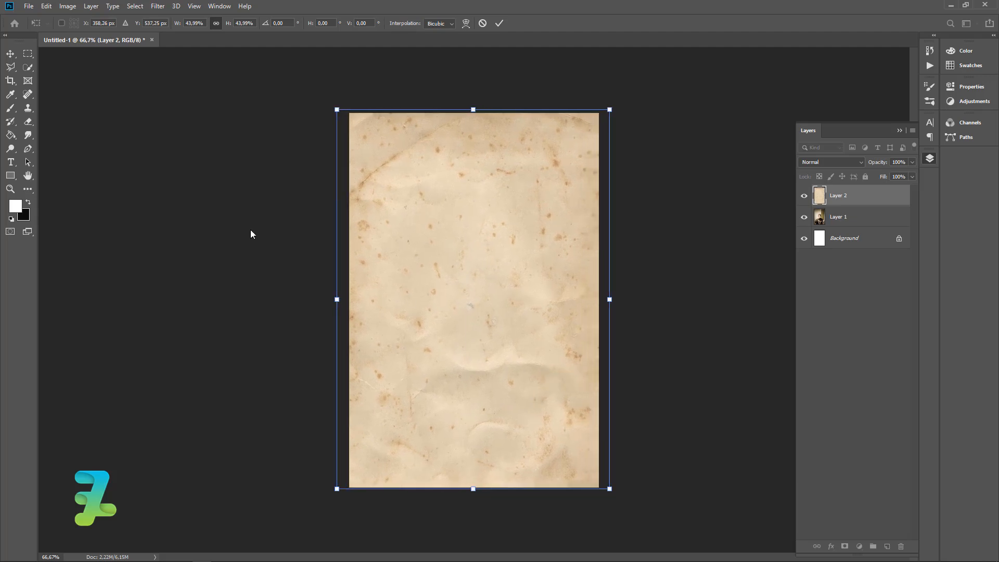
key("Return")
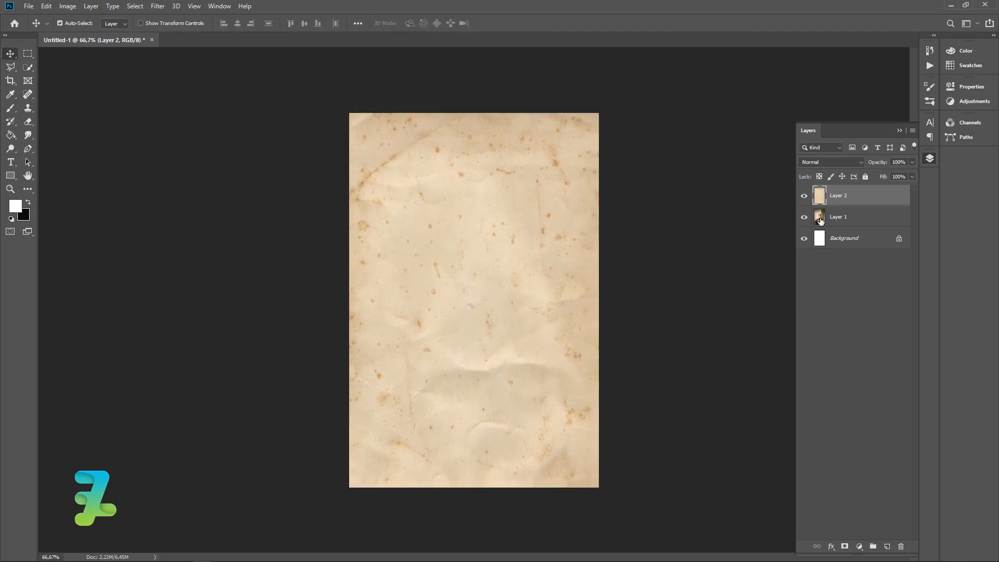
Blend the paper layer into the portrait with Blend If Gray, splitting This Layer's blacks to 78/255 and Underlying Layer's to 21/233
double_click(879, 201)
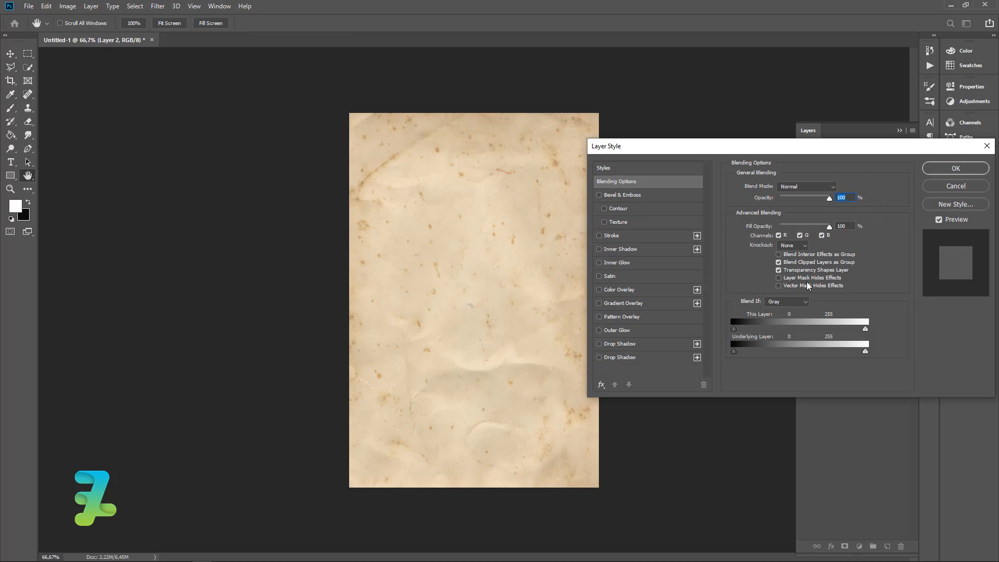
left_click_drag(735, 329, 875, 333)
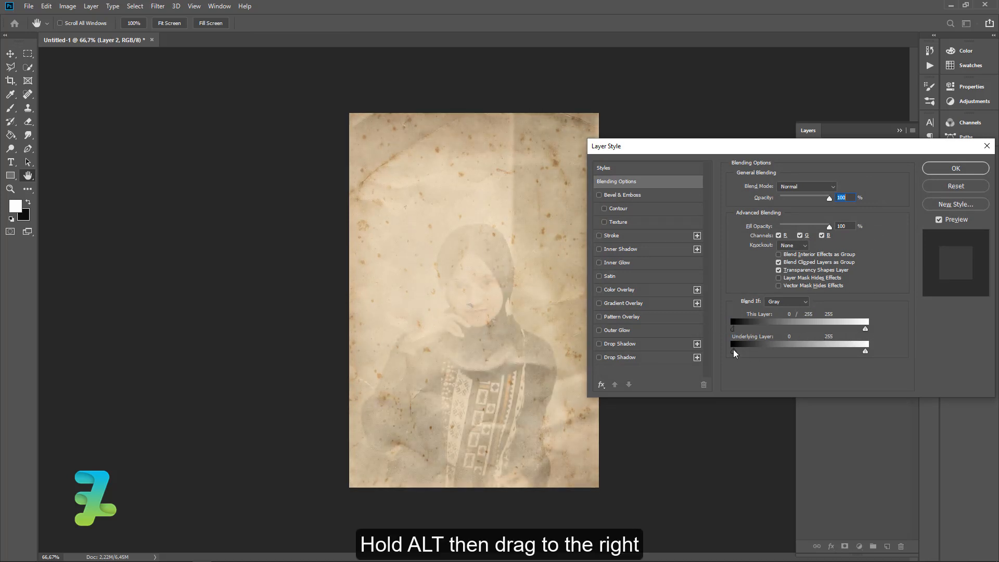
left_click_drag(734, 353, 854, 354)
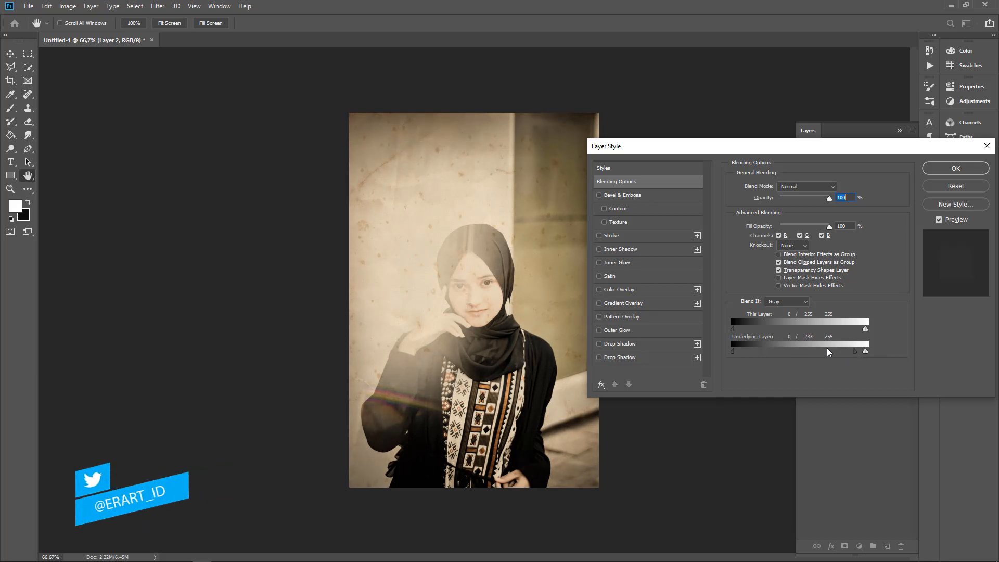
left_click_drag(731, 327, 749, 354)
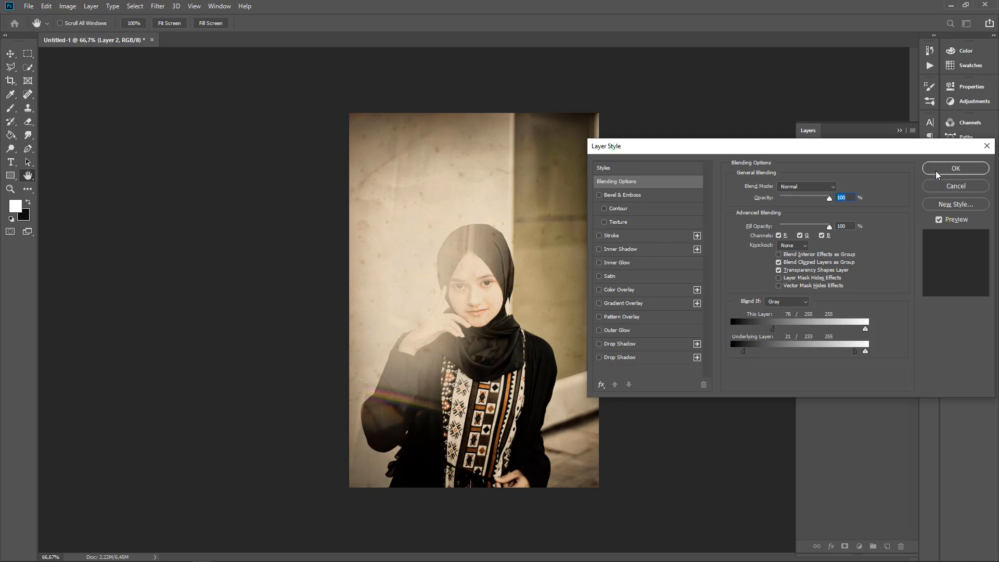
left_click(956, 168)
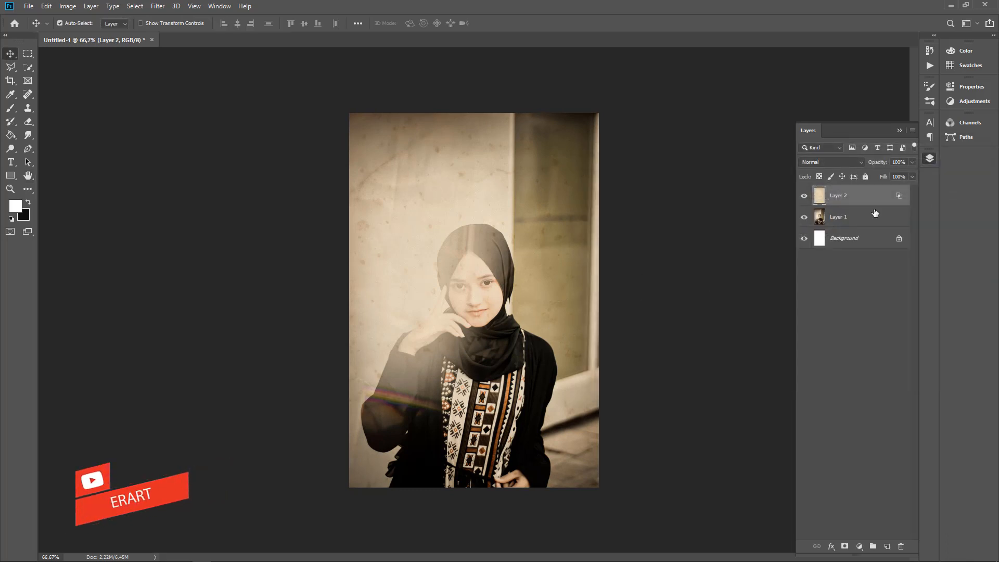
Duplicate the paper layer Layer 2 and lower the copy's opacity to 36%
key("ctrl+j")
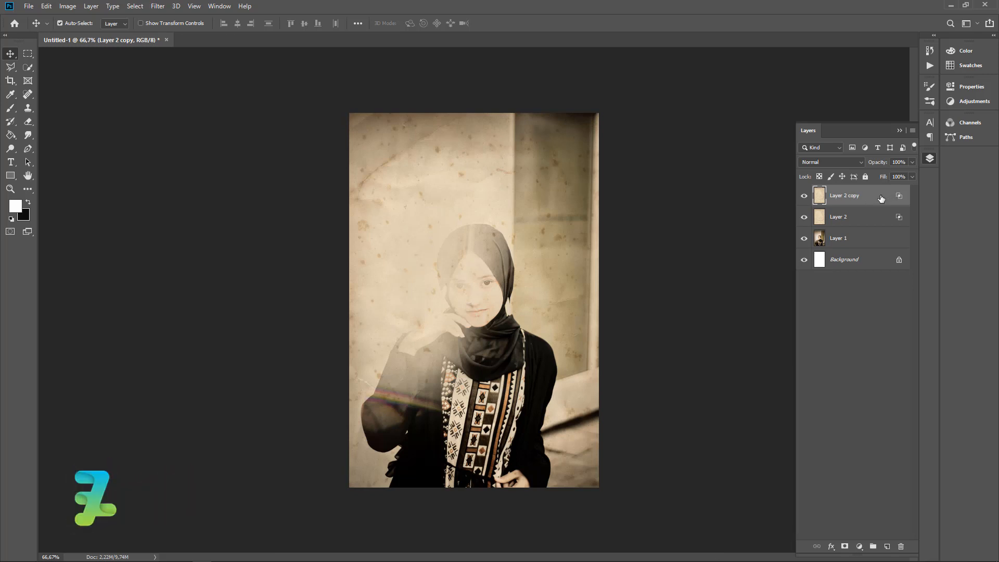
left_click(912, 166)
left_click_drag(910, 174, 881, 177)
Adjust Layer 2 copy's Blend If black sliders to 139/255 for This Layer and 29/233 for Underlying Layer
double_click(871, 194)
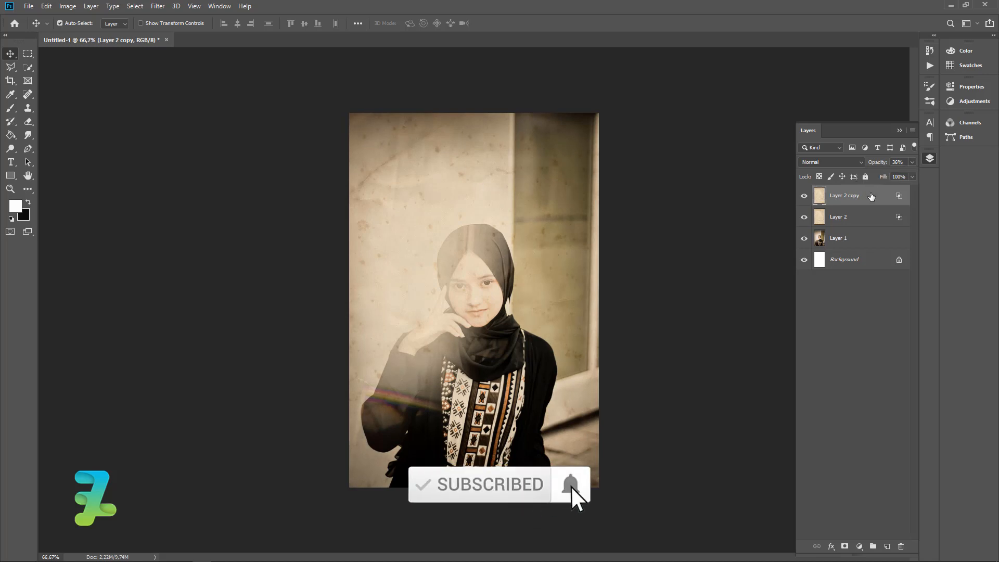
key("alt")
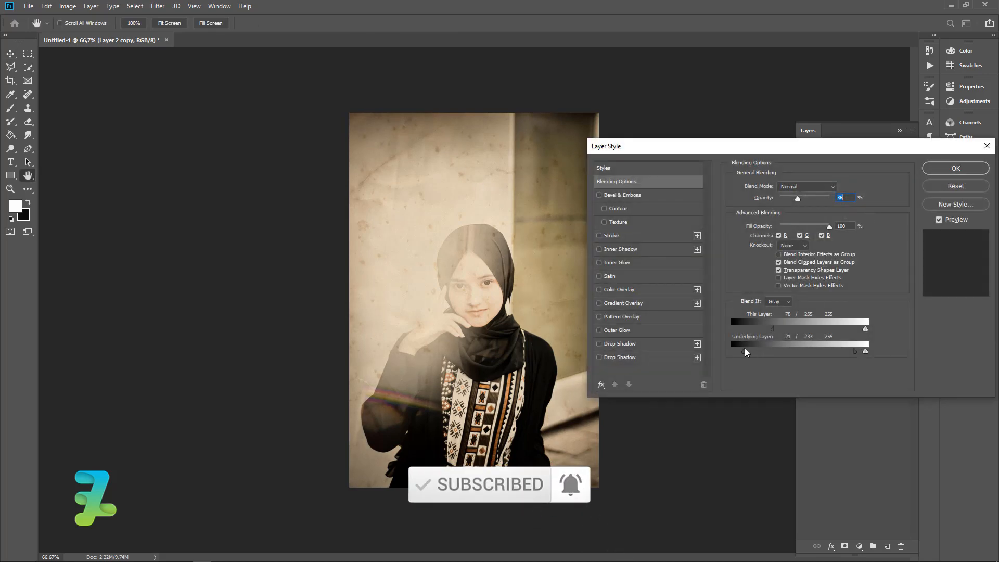
mouse_move(745, 352)
left_mouse_down()
mouse_move(815, 353)
mouse_move(823, 333)
mouse_move(747, 352)
left_mouse_up()
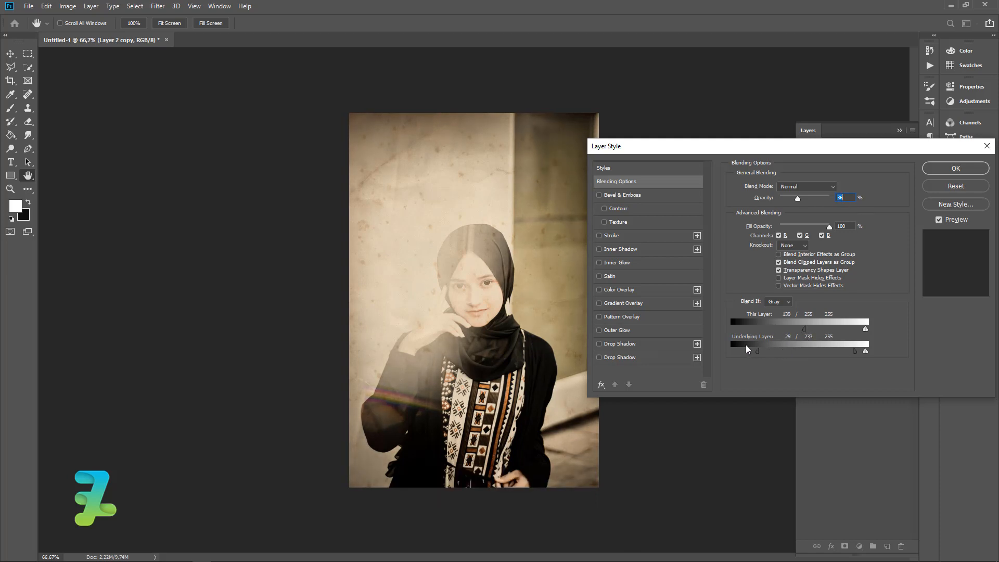
left_click(948, 169)
Add a layer mask to Layer 2 copy and paint black over the woman's face, hand and sleeve
left_click(845, 546)
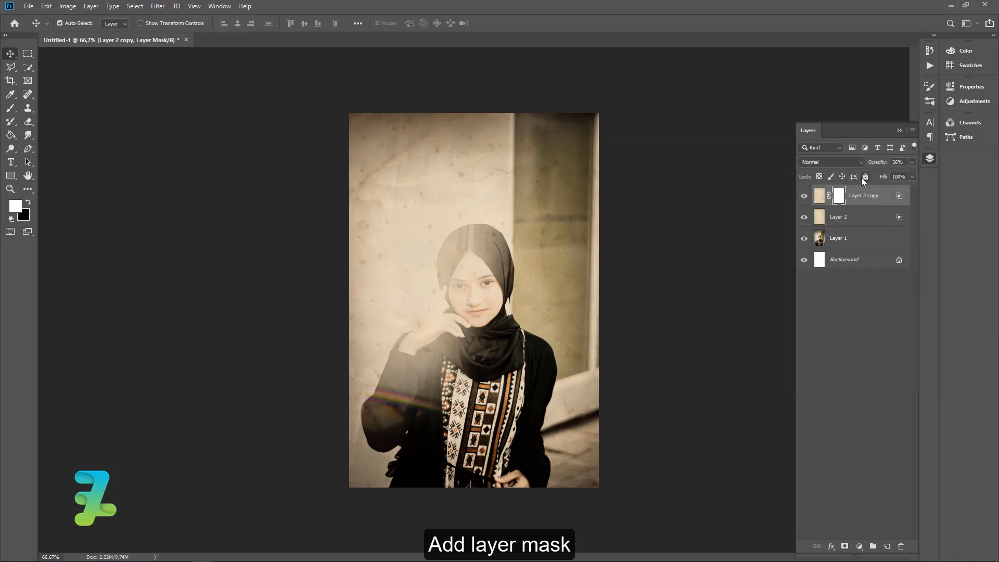
left_click(10, 108)
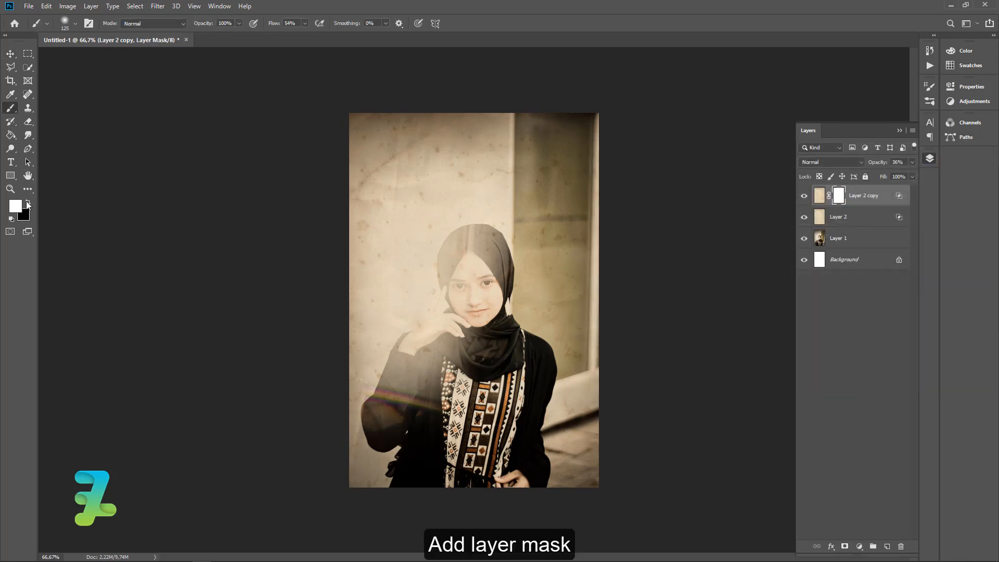
left_click(29, 202)
mouse_move(468, 258)
left_mouse_down()
mouse_move(440, 326)
mouse_move(445, 342)
mouse_move(435, 345)
mouse_move(440, 309)
mouse_move(436, 326)
mouse_move(400, 296)
mouse_move(403, 276)
mouse_move(438, 285)
mouse_move(457, 304)
mouse_move(479, 282)
mouse_move(421, 299)
mouse_move(403, 344)
left_mouse_up()
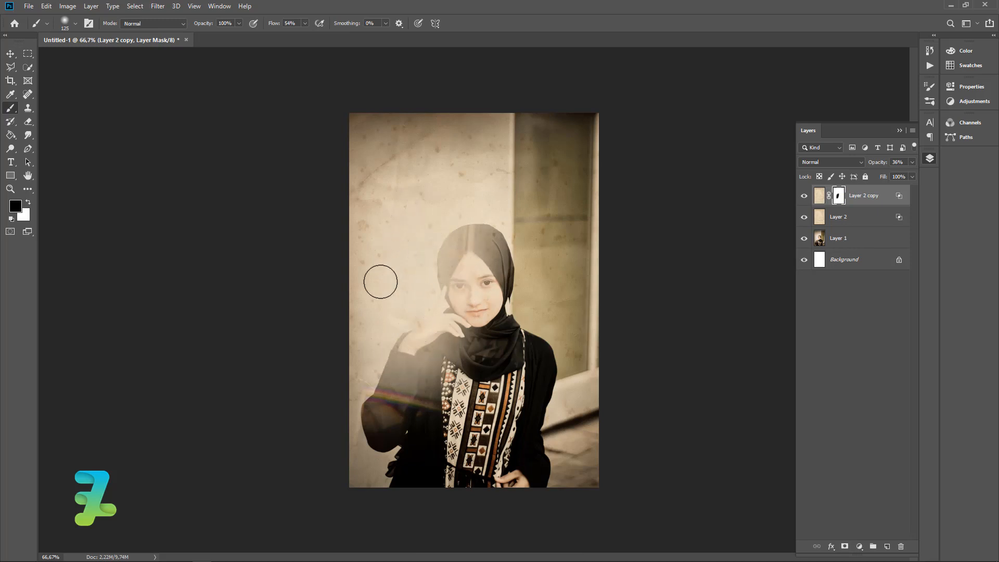
mouse_move(481, 271)
left_mouse_down()
mouse_move(442, 324)
mouse_move(438, 286)
mouse_move(446, 281)
mouse_move(418, 292)
mouse_move(363, 358)
mouse_move(423, 340)
left_mouse_up()
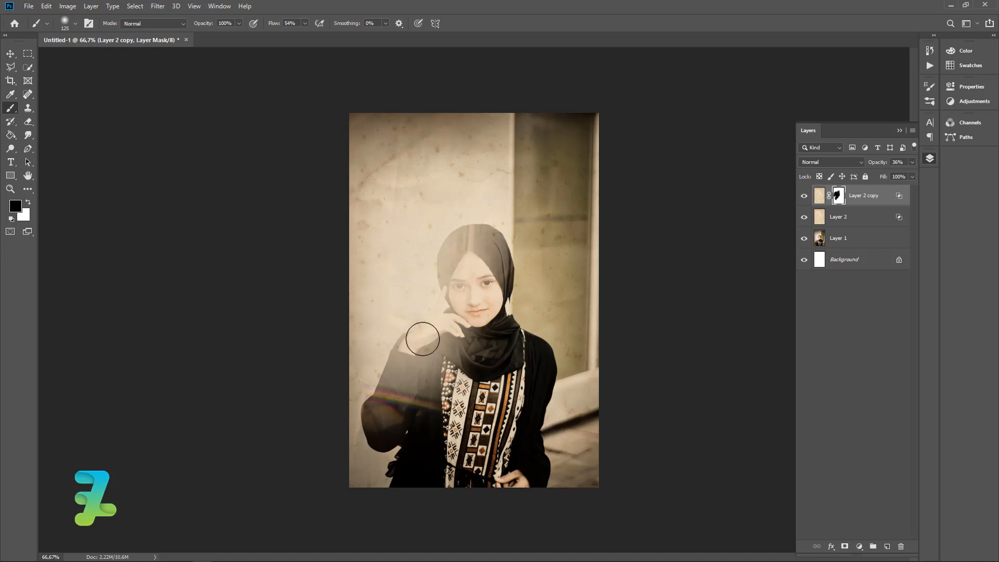
Add a layer mask to Layer 2 and paint black over the face and hand with the brush at 49% opacity
left_click(848, 218)
left_click(844, 546)
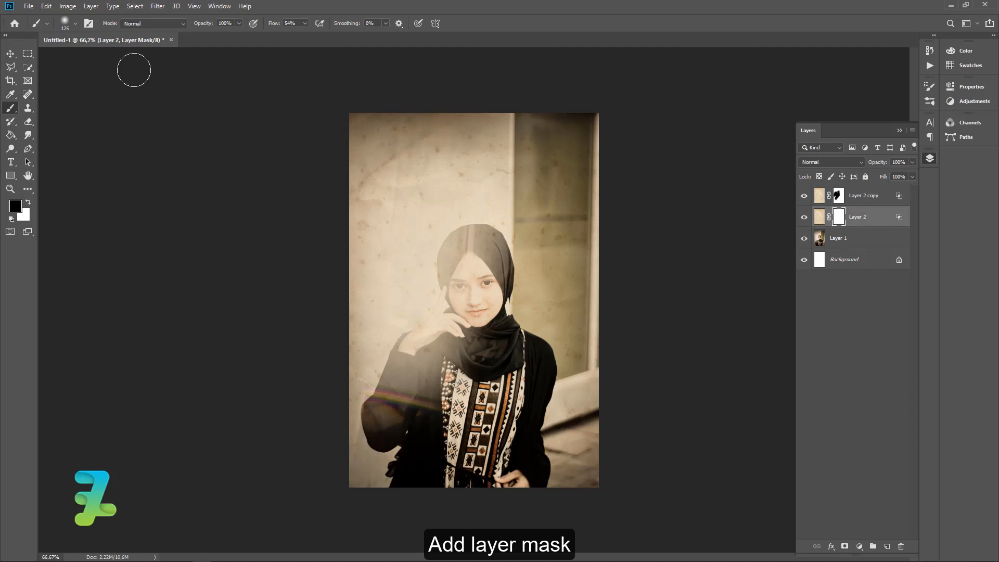
left_click(239, 23)
left_click_drag(237, 36, 214, 41)
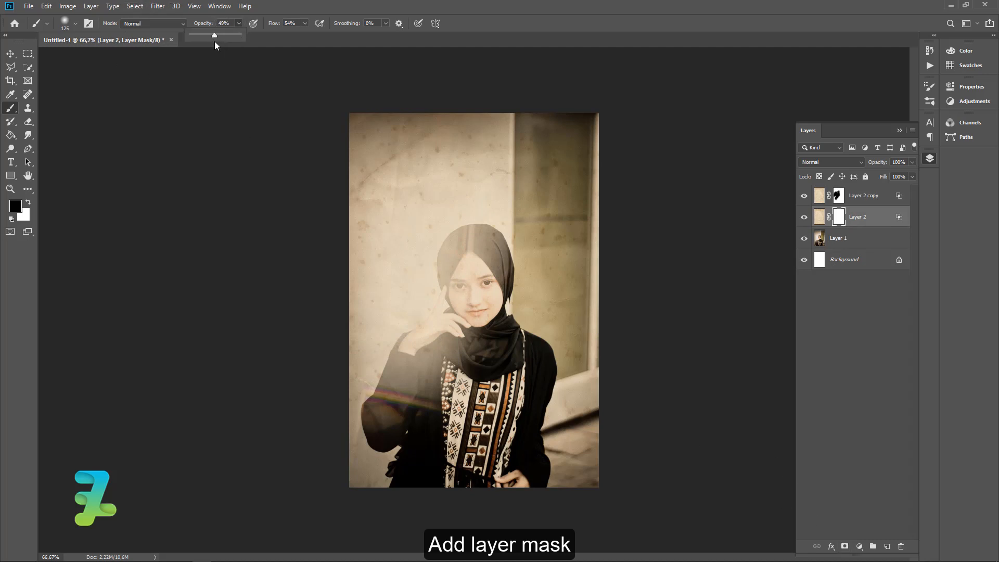
mouse_move(462, 309)
left_mouse_down()
mouse_move(461, 259)
mouse_move(448, 249)
mouse_move(436, 255)
mouse_move(416, 320)
mouse_move(433, 297)
mouse_move(432, 320)
mouse_move(398, 346)
mouse_move(430, 395)
mouse_move(414, 378)
mouse_move(417, 392)
mouse_move(422, 336)
mouse_move(451, 262)
mouse_move(423, 264)
mouse_move(443, 248)
mouse_move(393, 379)
mouse_move(404, 390)
mouse_move(457, 357)
left_mouse_up()
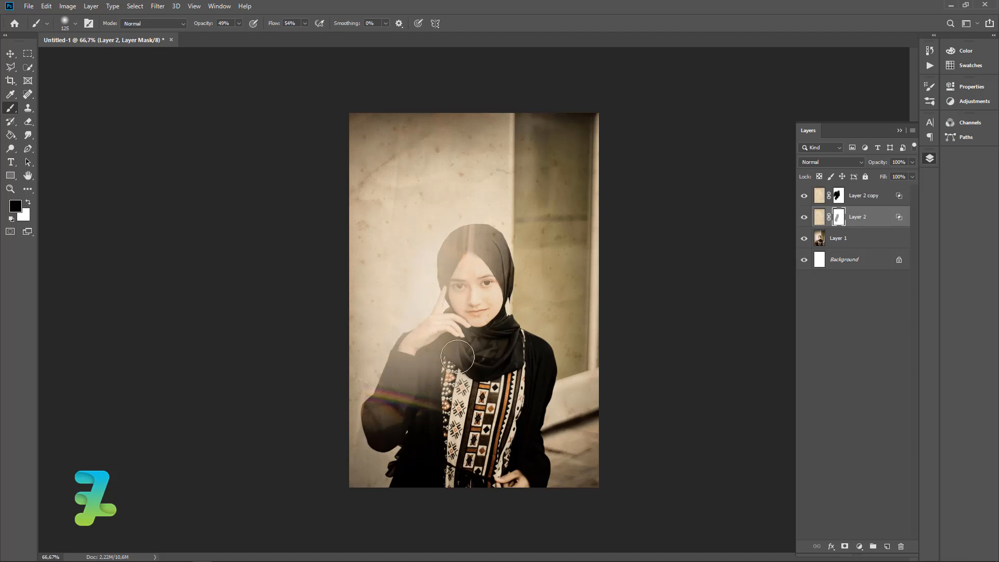
left_click(10, 53)
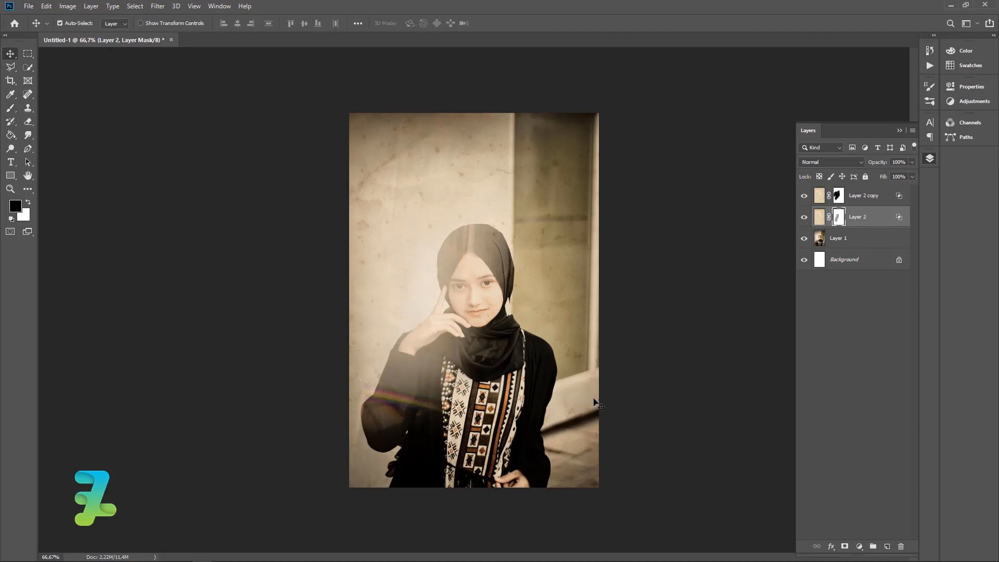
Add a Black & White adjustment layer directly above the portrait on Layer 1
double_click(854, 243)
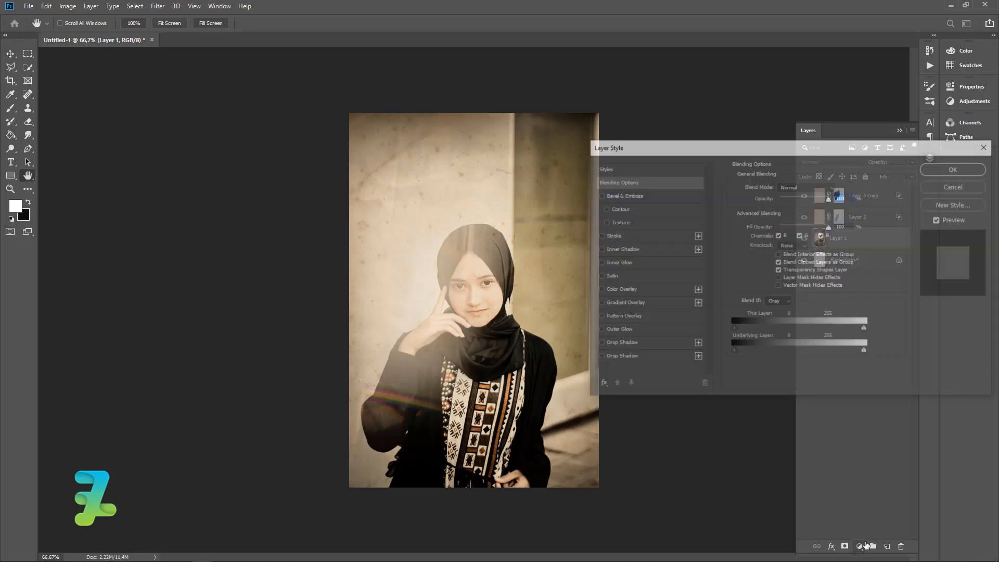
left_click(975, 187)
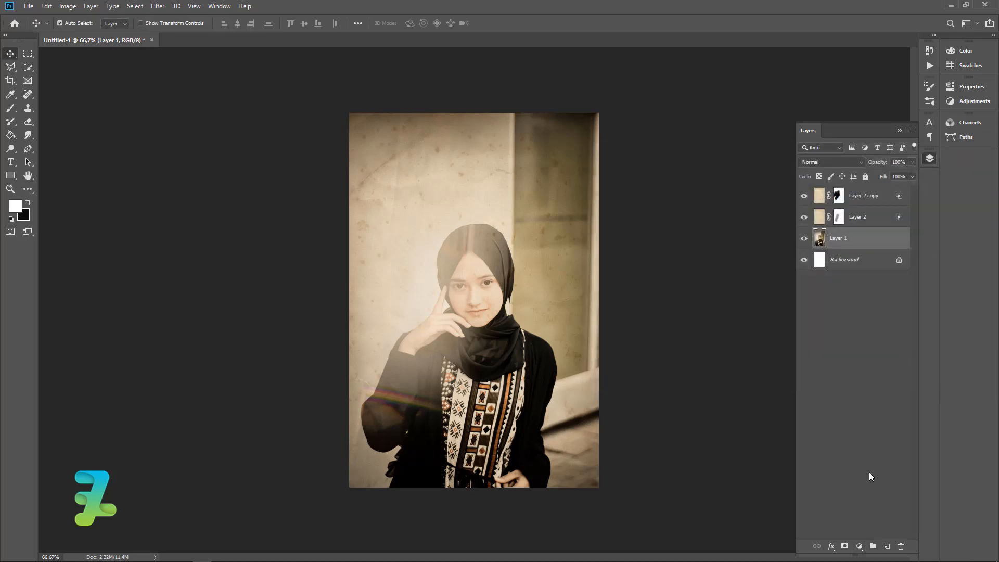
left_click(860, 546)
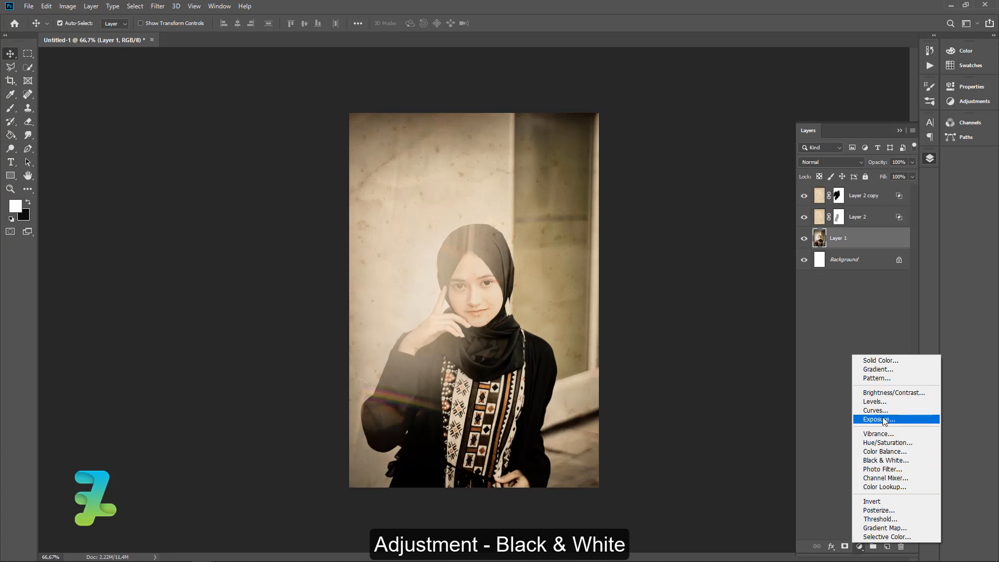
left_click(885, 461)
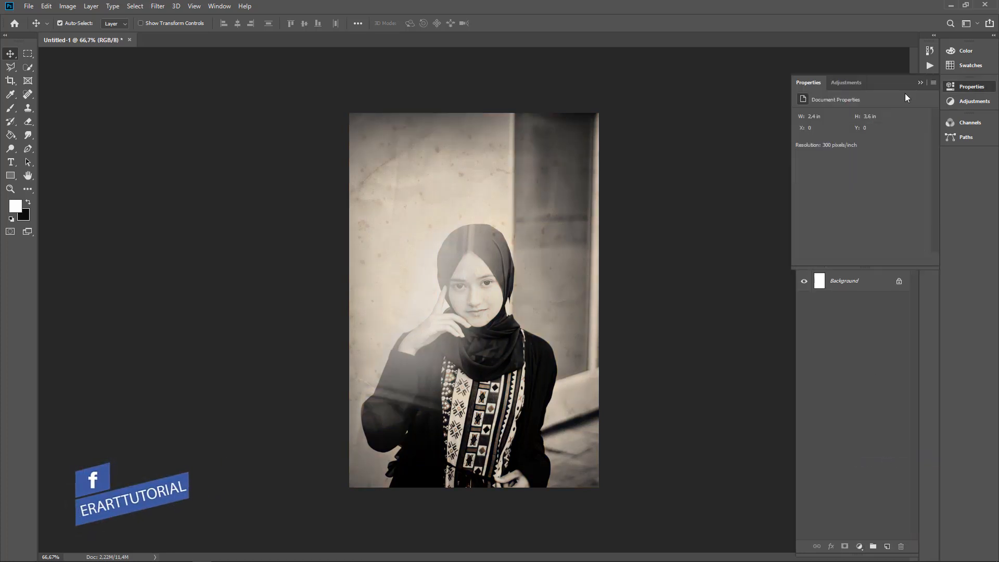
left_click(919, 82)
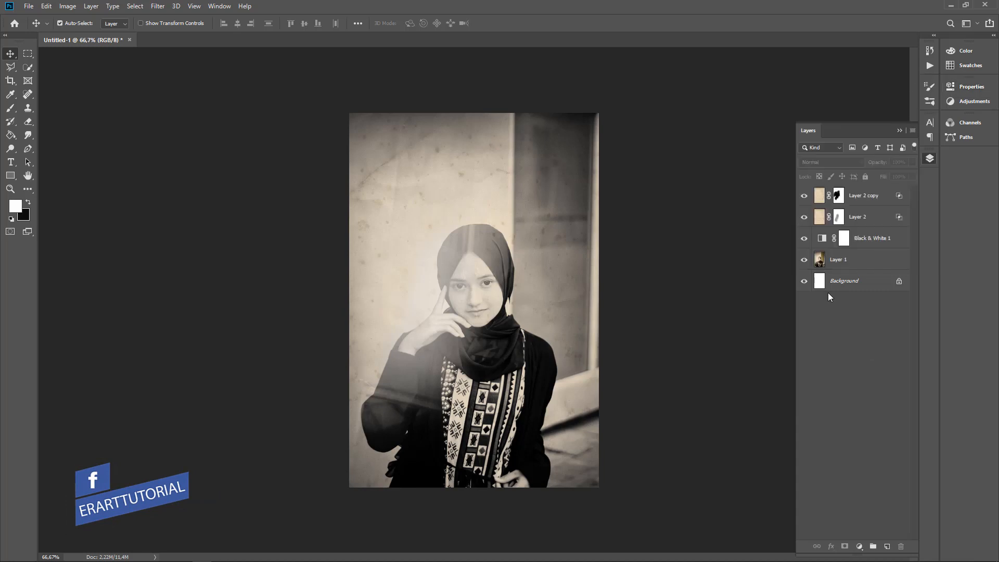
double_click(823, 239)
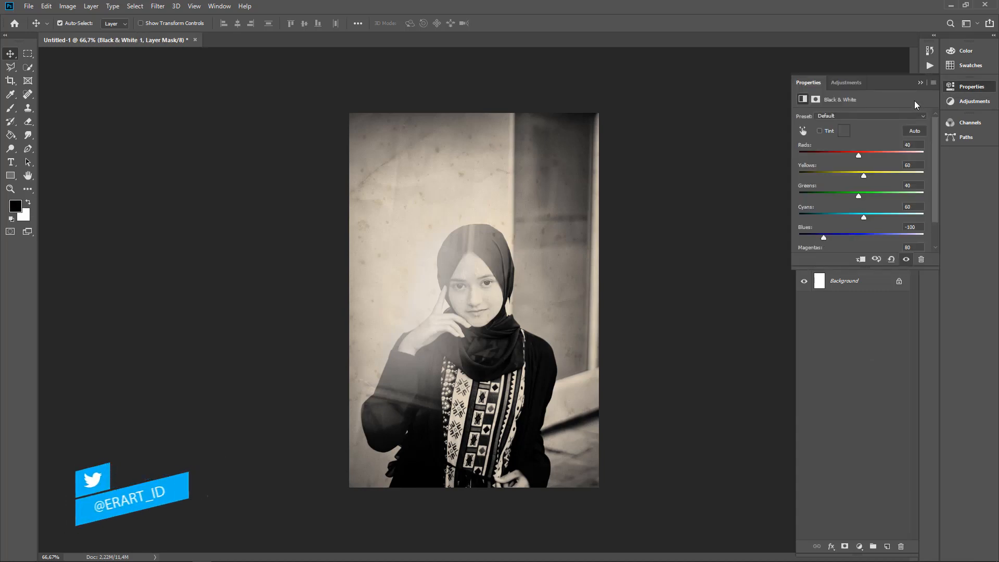
left_click(841, 86)
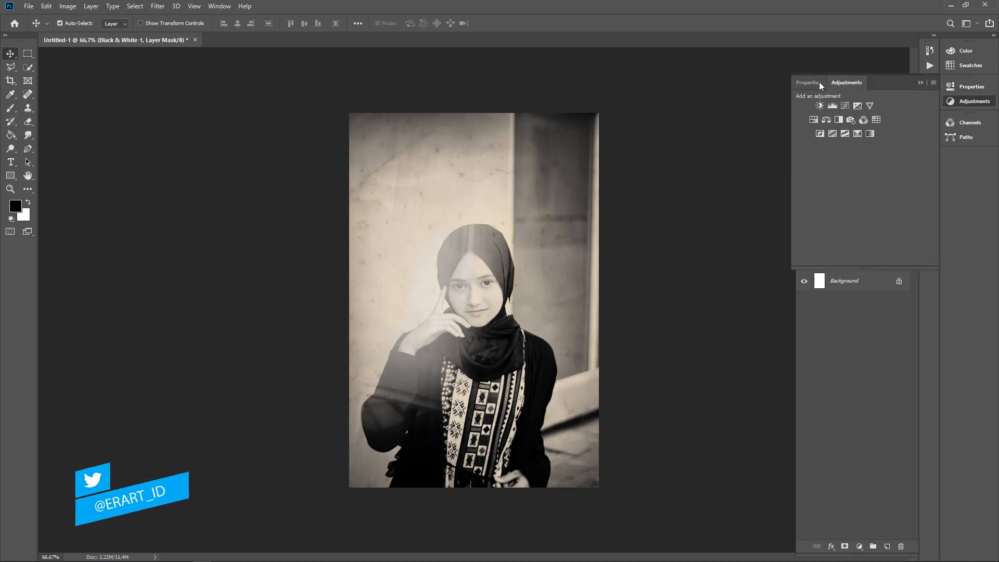
left_click(819, 83)
left_click(919, 82)
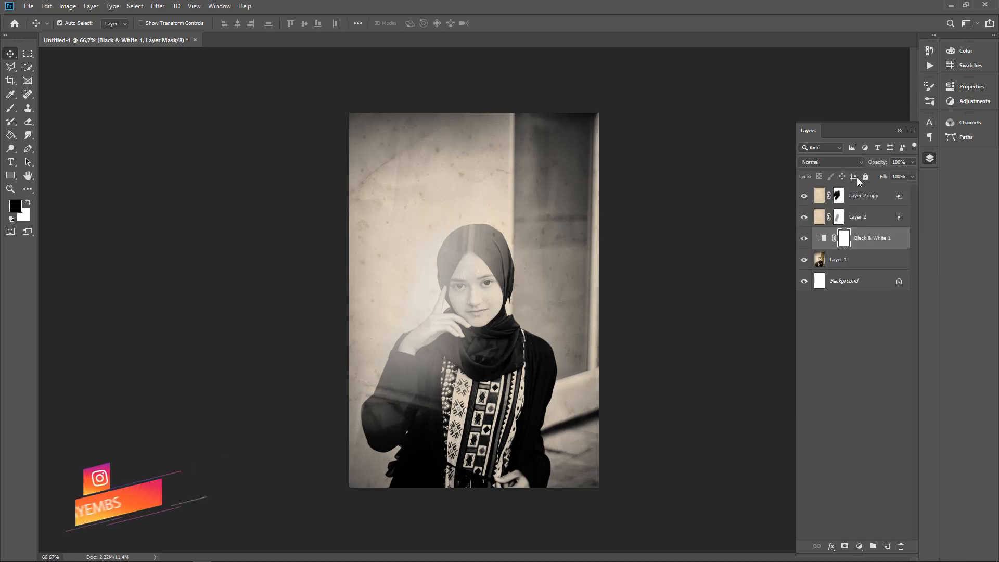
Set the Black & White adjustment's Reds to 6, Yellows to 31 and Blues to -158
double_click(822, 238)
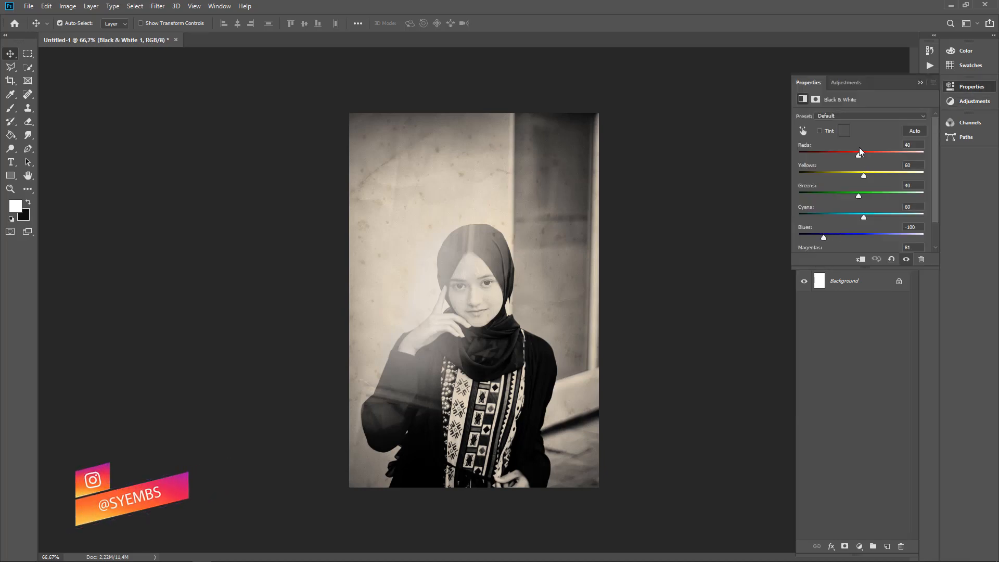
mouse_move(855, 156)
left_mouse_down()
mouse_move(832, 161)
mouse_move(851, 163)
left_mouse_up()
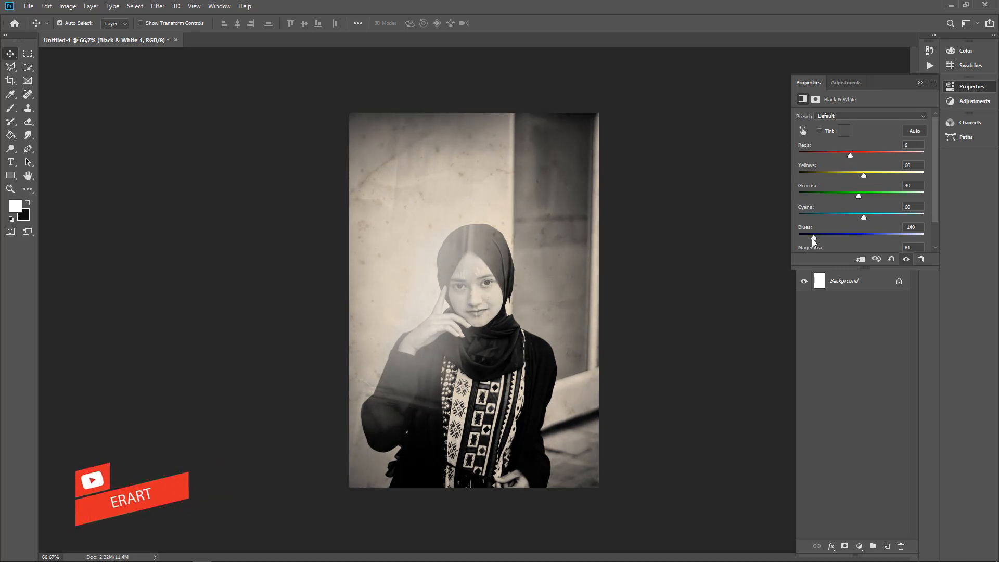
left_click_drag(807, 234, 809, 230)
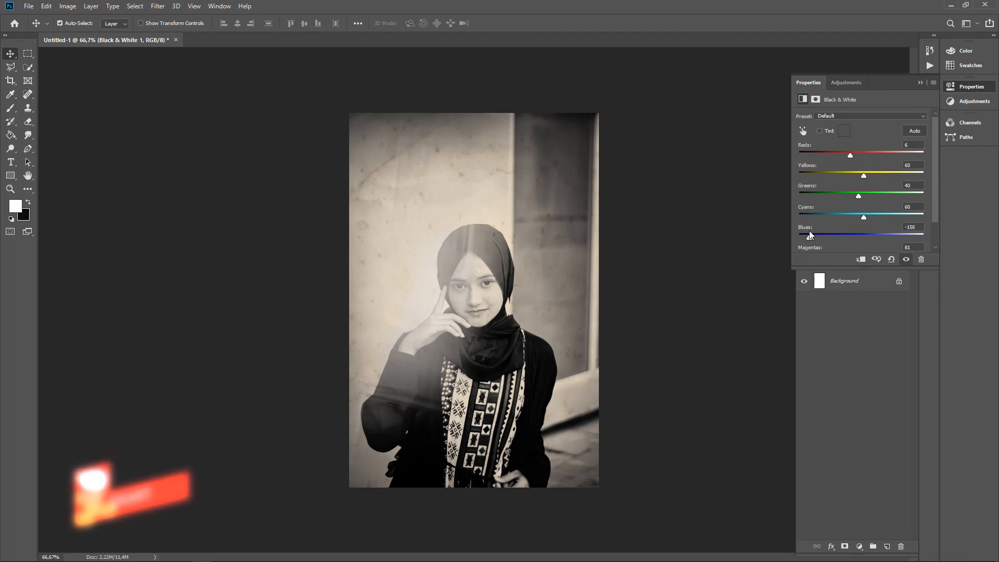
mouse_move(860, 173)
left_mouse_down()
mouse_move(880, 179)
mouse_move(856, 192)
left_mouse_up()
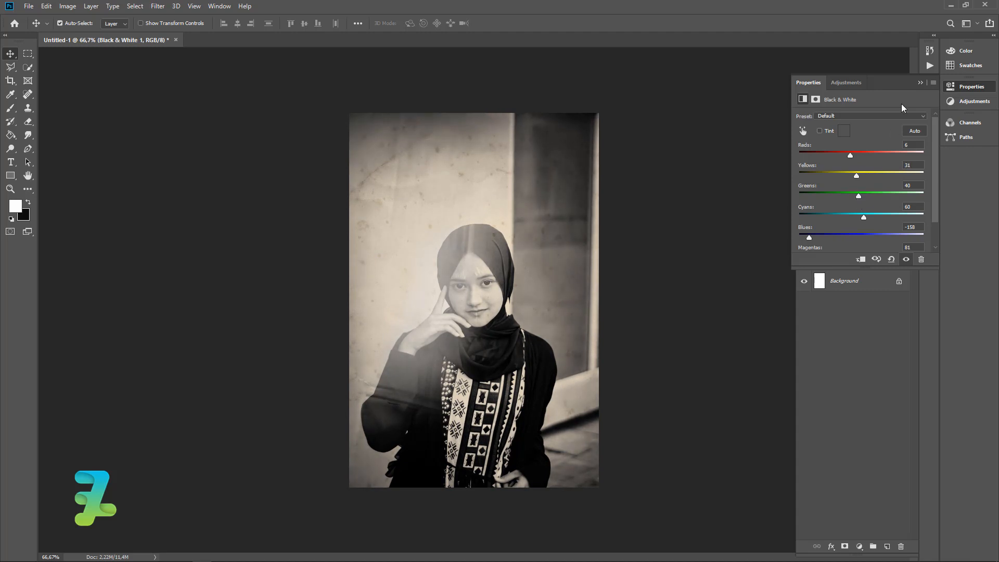
left_click(919, 83)
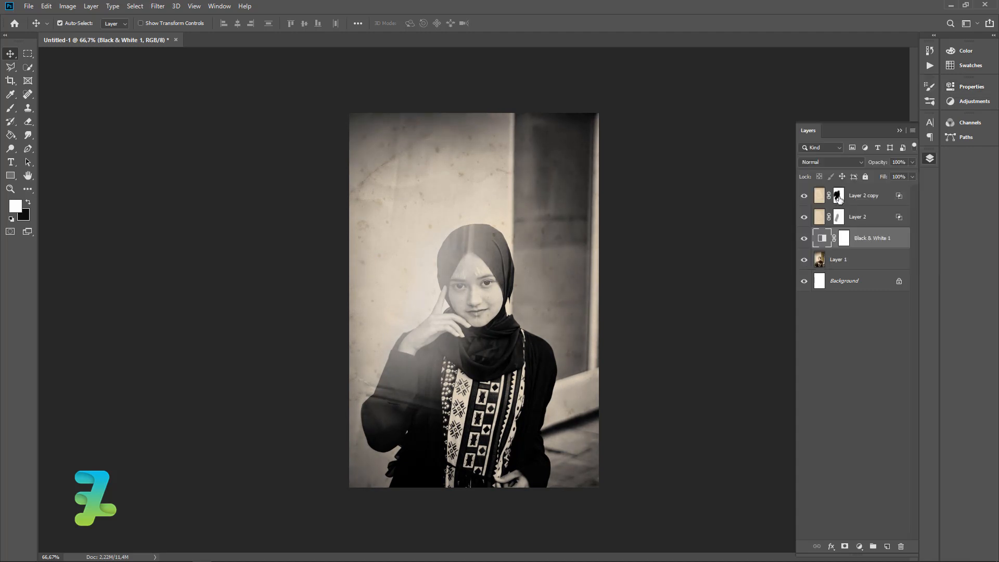
Create a Gradient fill layer above Black & White 1 using the Foreground to Background preset
left_click(860, 546)
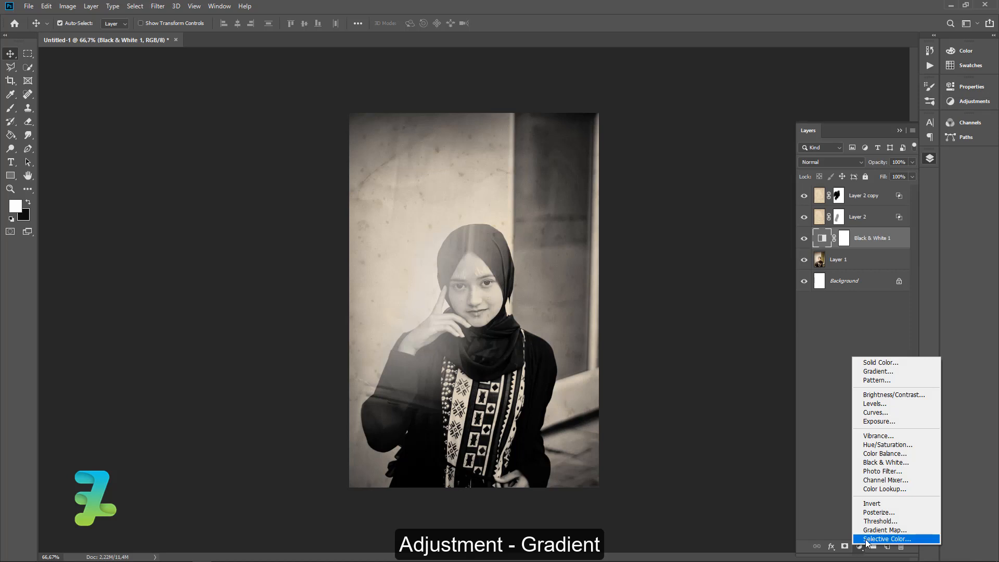
left_click(885, 371)
left_click(498, 152)
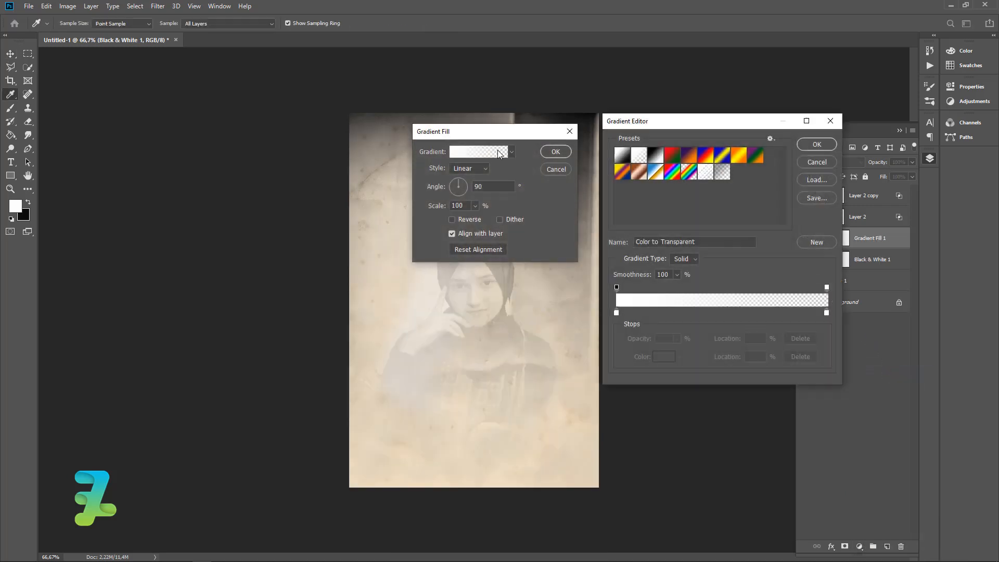
double_click(623, 154)
left_click(607, 196)
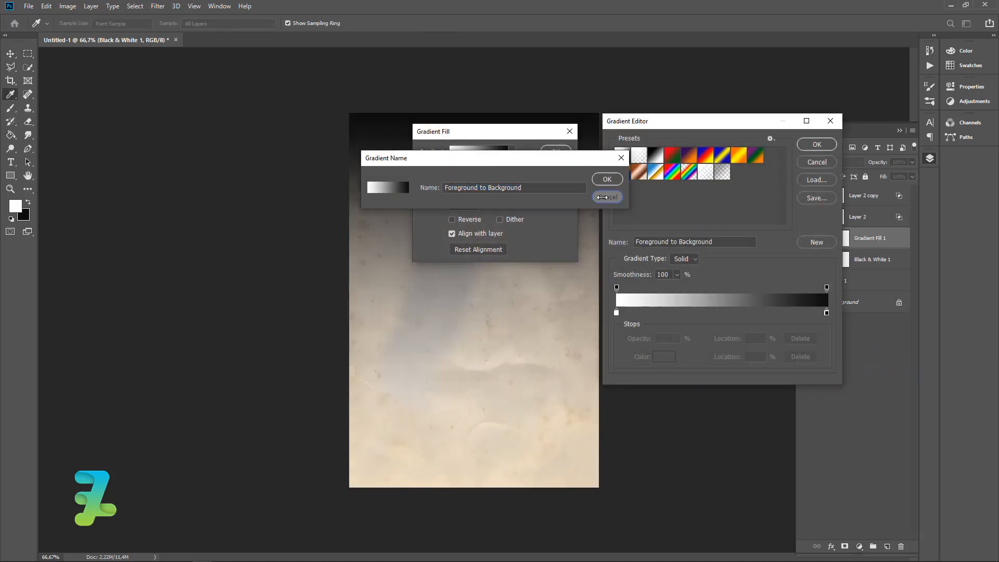
Set the gradient's color stop at location 0% to dark brown #27160d
double_click(616, 313)
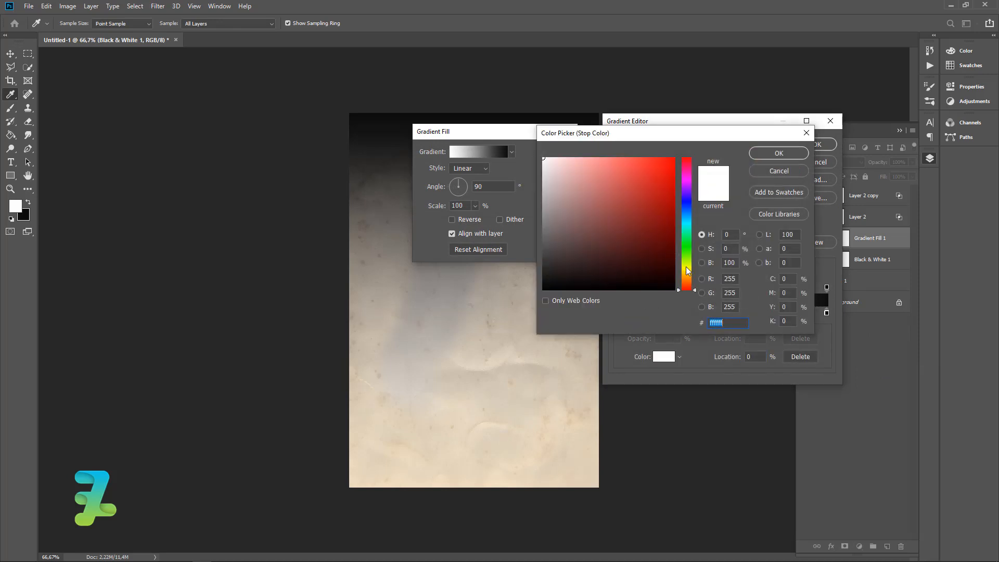
left_click_drag(686, 270, 690, 282)
left_click(637, 245)
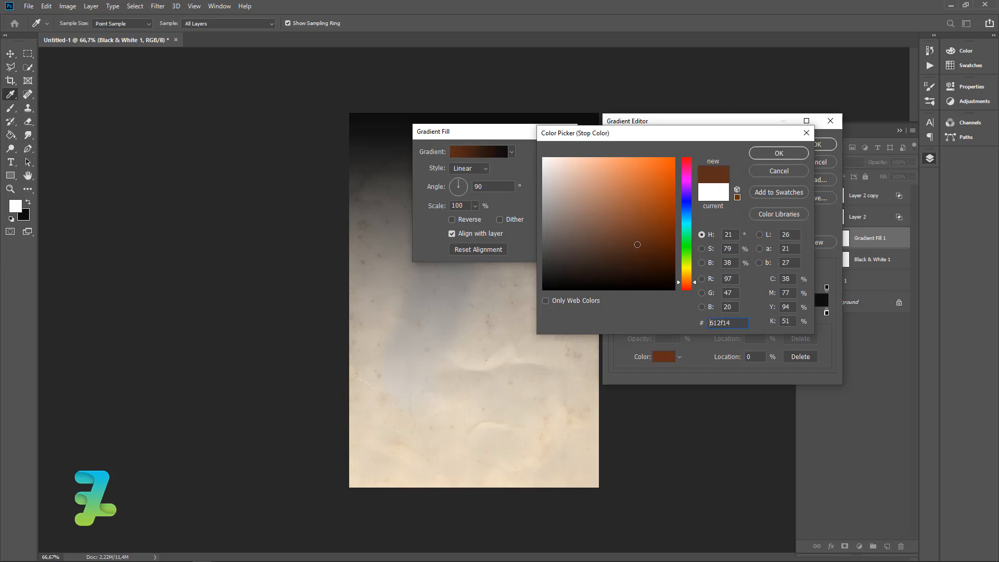
mouse_move(637, 245)
left_mouse_down()
mouse_move(619, 249)
mouse_move(640, 254)
mouse_move(630, 270)
left_mouse_up()
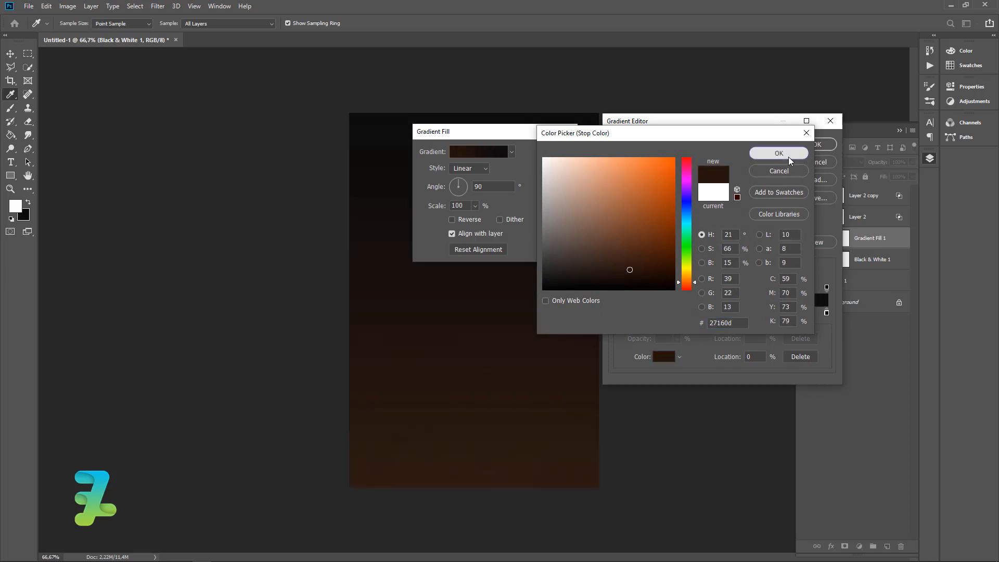
left_click(787, 155)
Set the gradient's color stop at location 100% to light peach #f2ca9c and accept the gradient fill
double_click(827, 313)
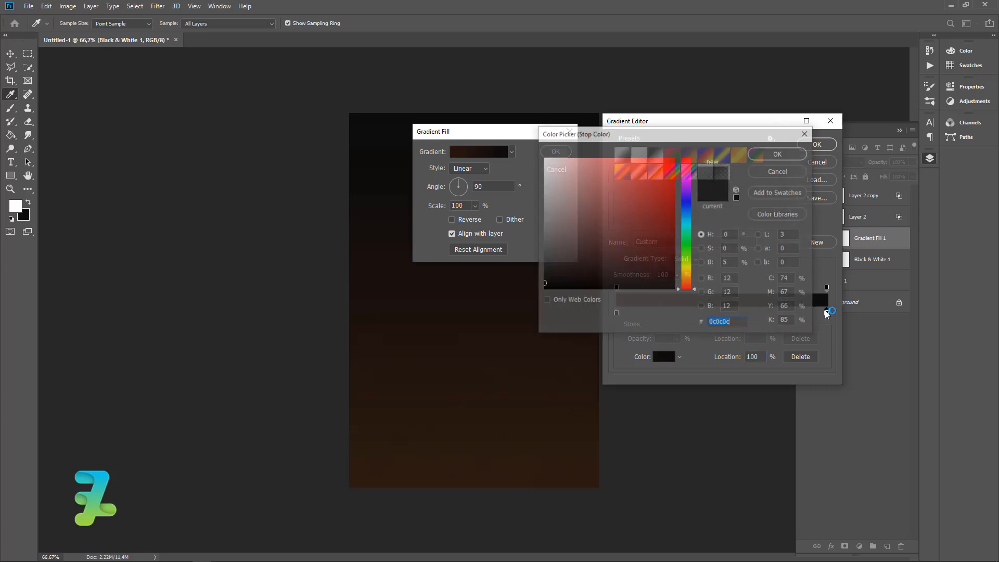
left_click(685, 280)
left_click_drag(660, 254, 589, 164)
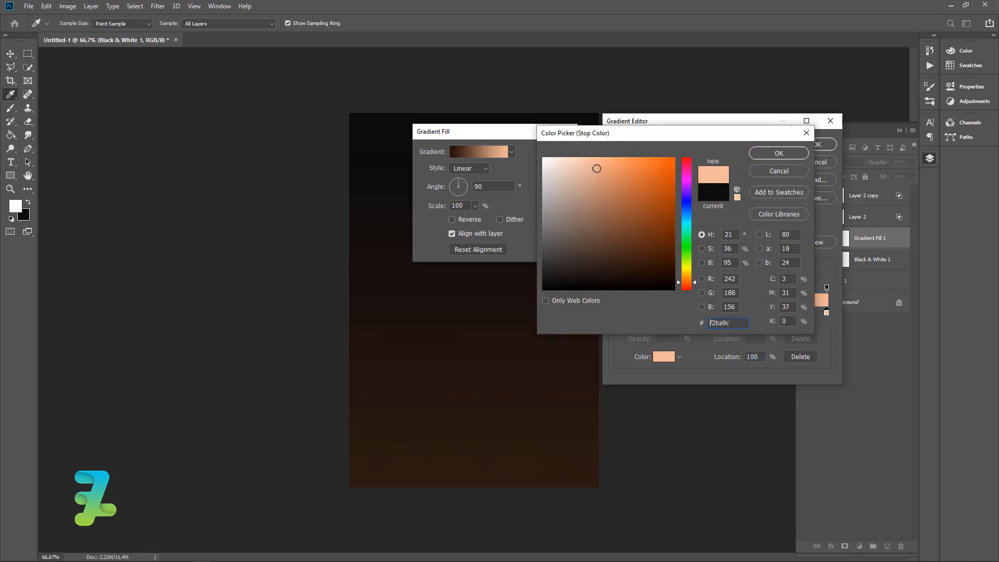
left_click_drag(689, 270, 689, 282)
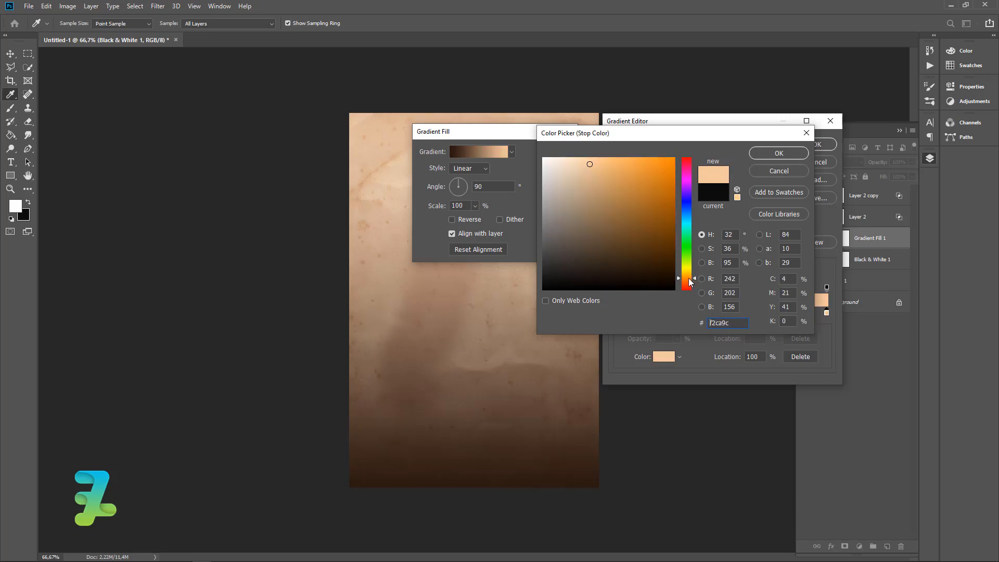
left_click(771, 153)
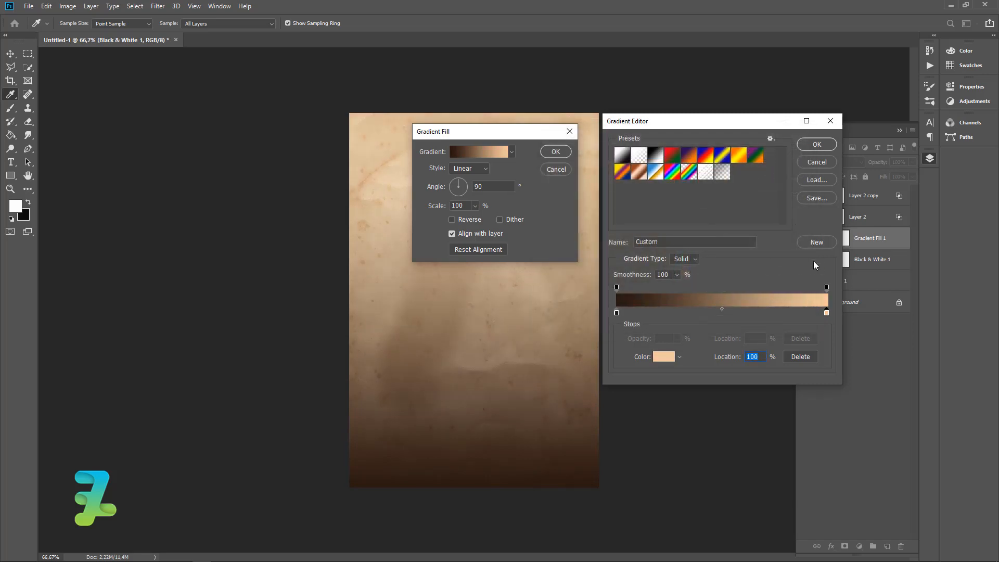
left_click(818, 146)
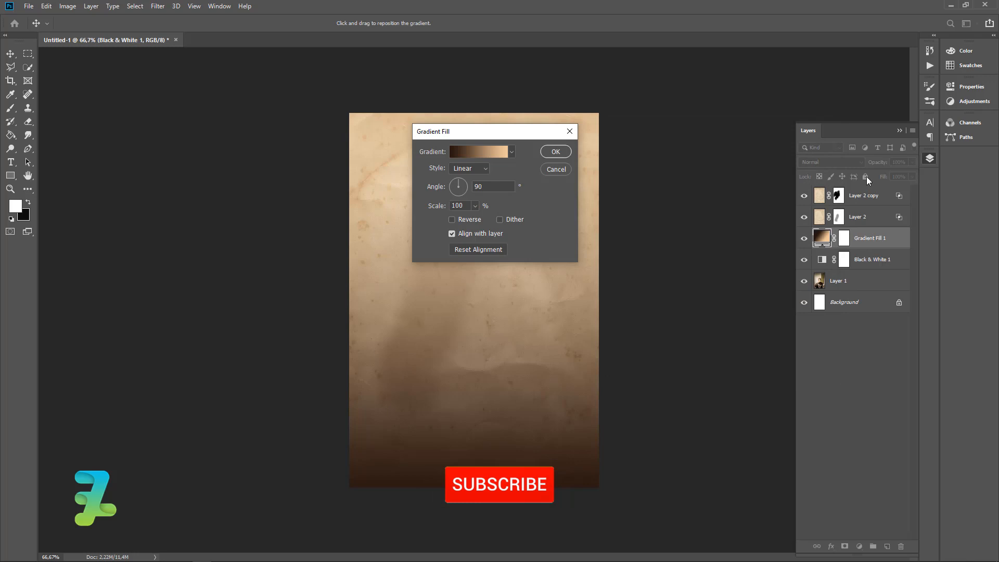
left_click(556, 152)
Blend the gradient fill layer in Soft Light mode, compare the photo with and without it, and set its opacity to 23%
left_click(832, 163)
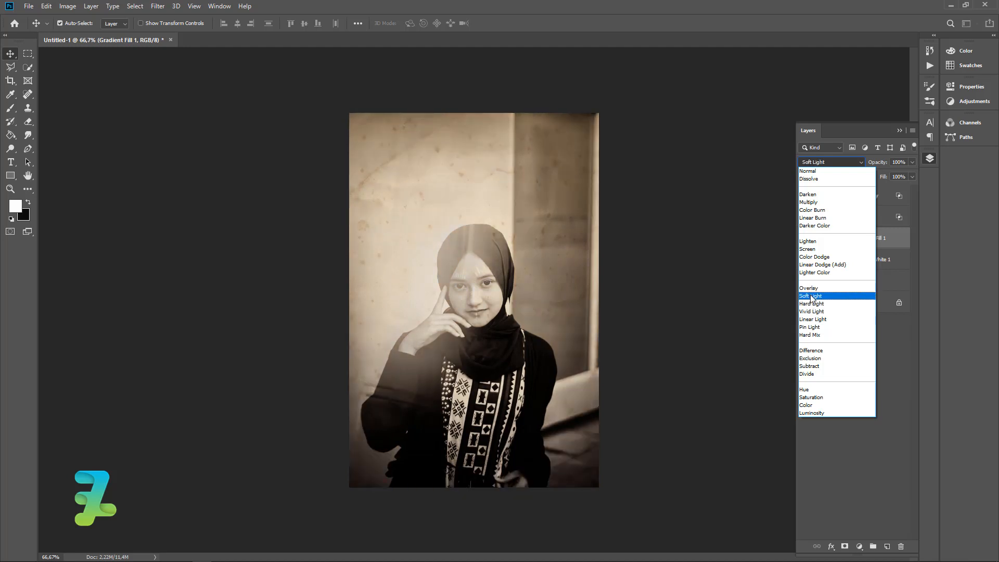
left_click(810, 295)
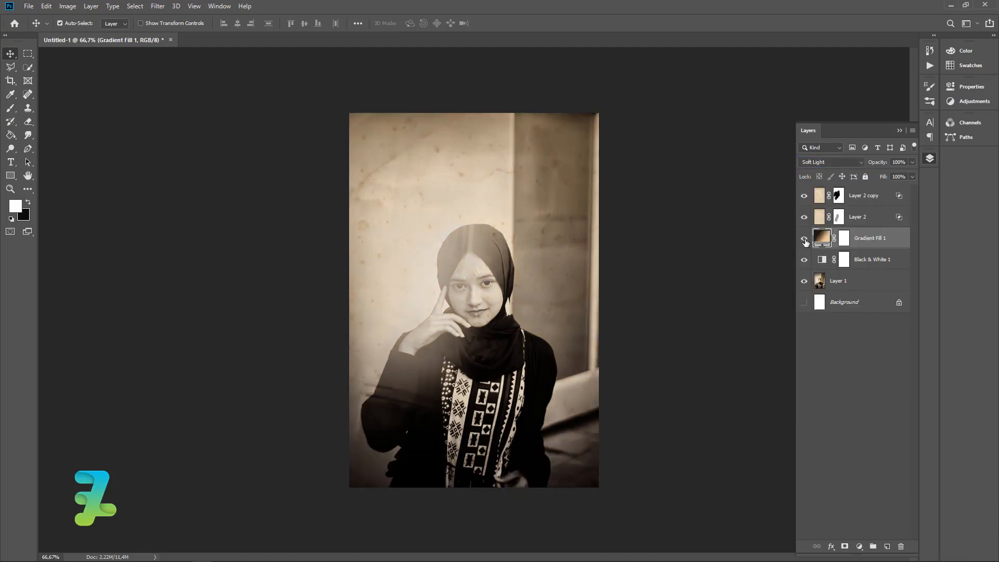
left_click(805, 239)
left_click(805, 240)
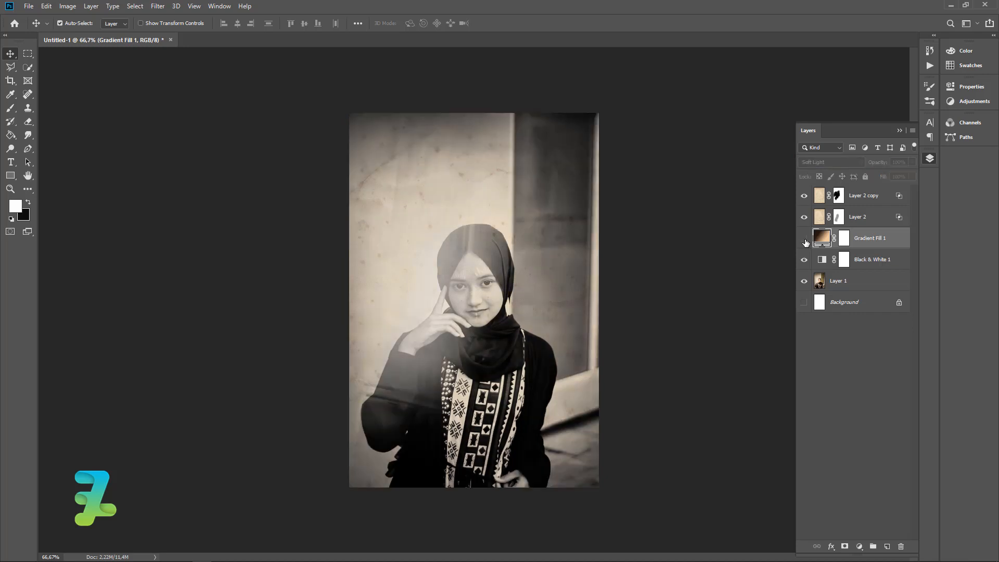
left_click(805, 240)
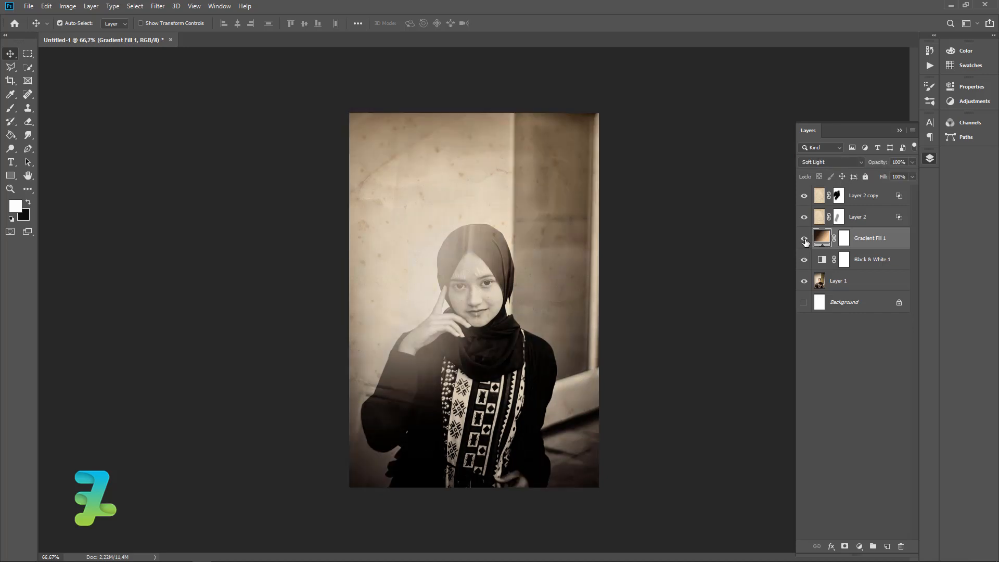
left_click(912, 164)
left_click_drag(886, 176, 874, 176)
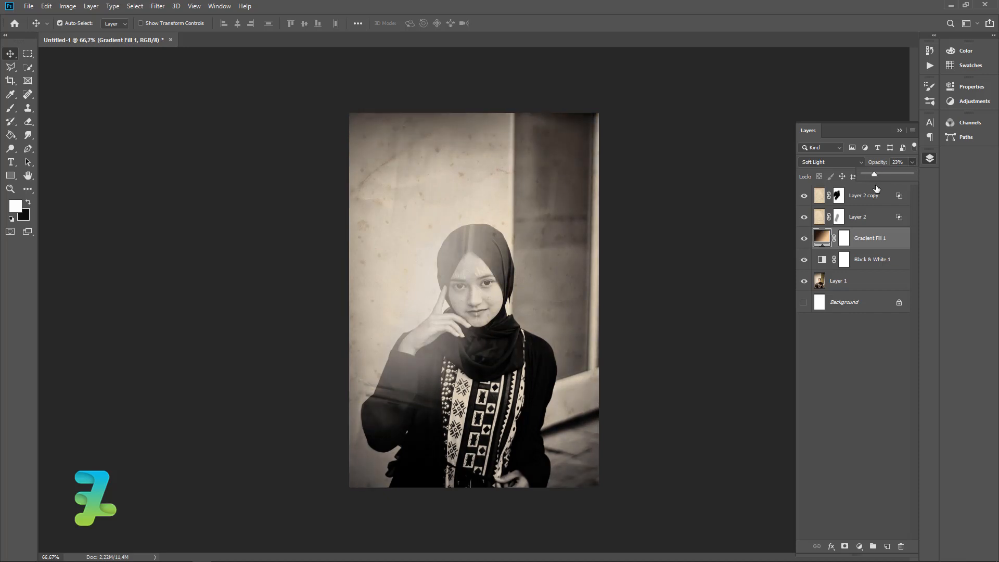
left_click(849, 360)
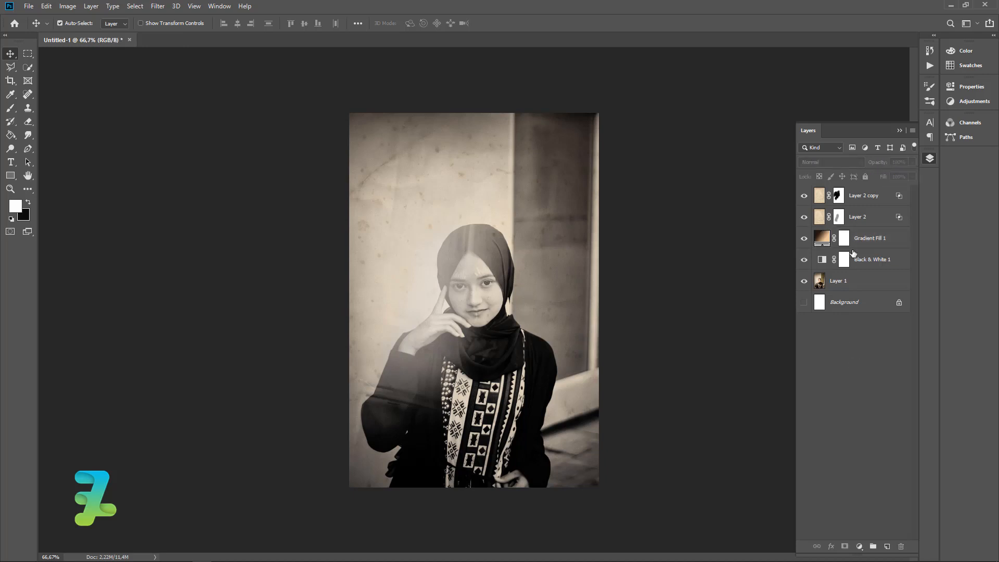
Add a Levels adjustment layer with default settings directly above the Gradient Fill 1 layer
double_click(829, 236)
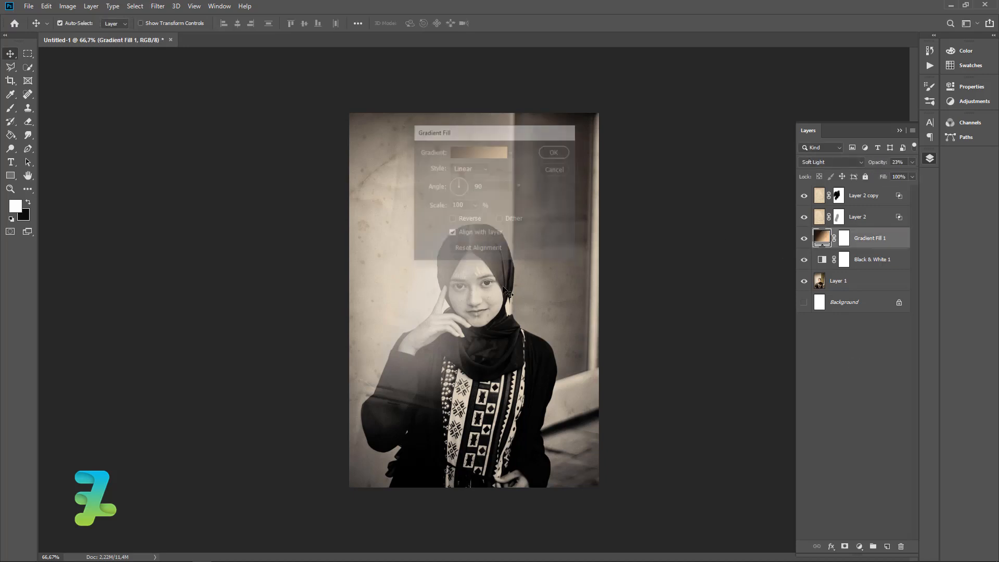
key("Return")
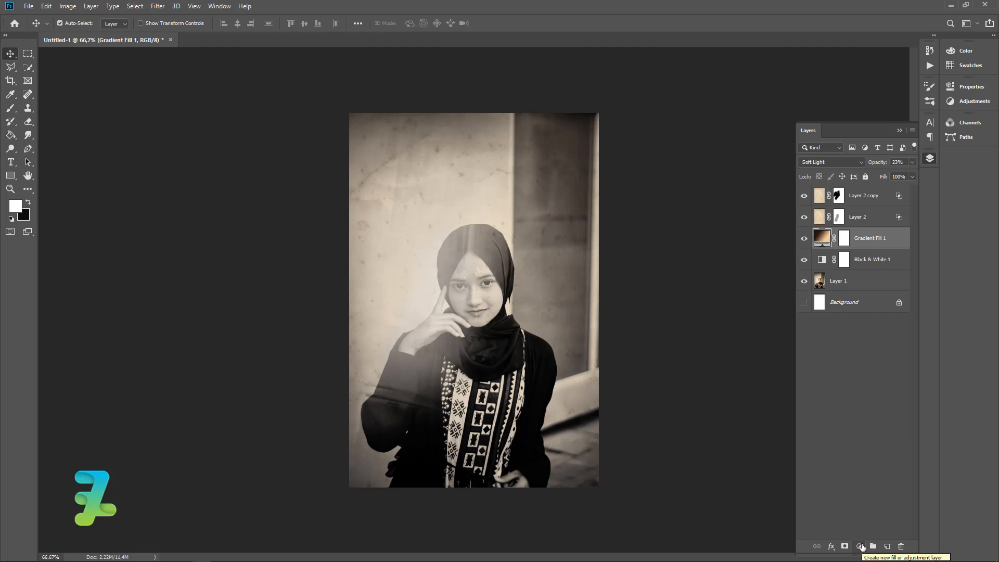
left_click(860, 546)
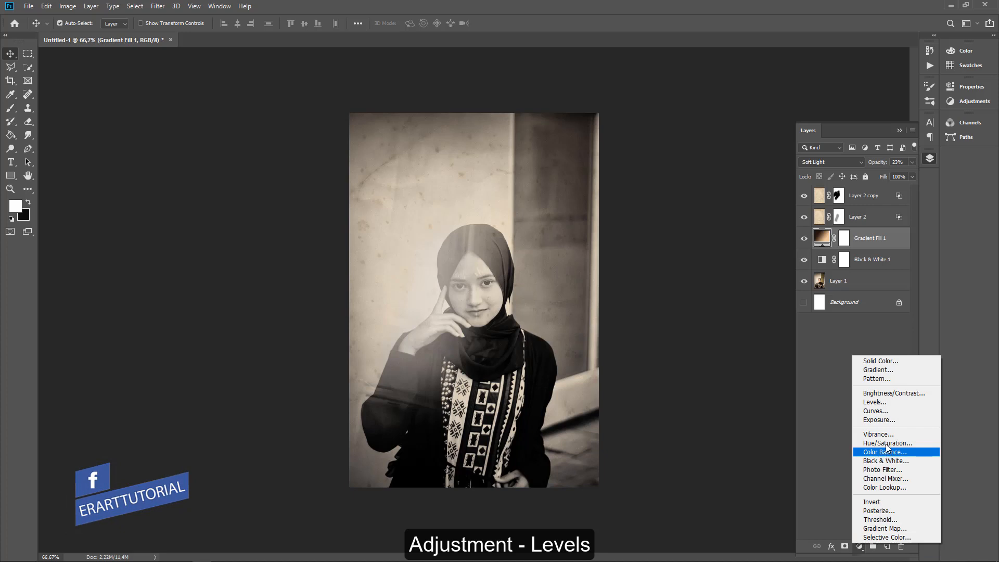
left_click(878, 402)
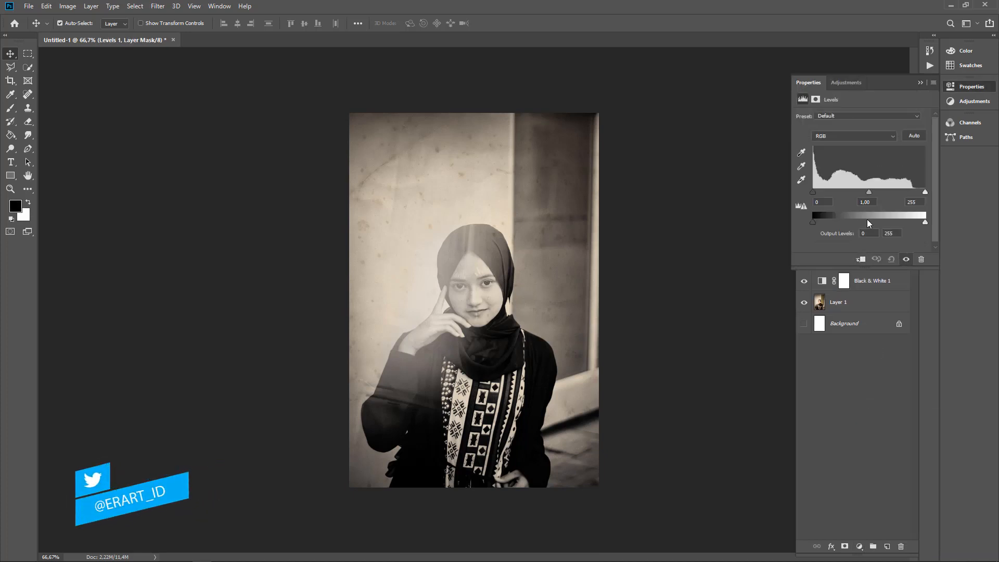
left_click(919, 82)
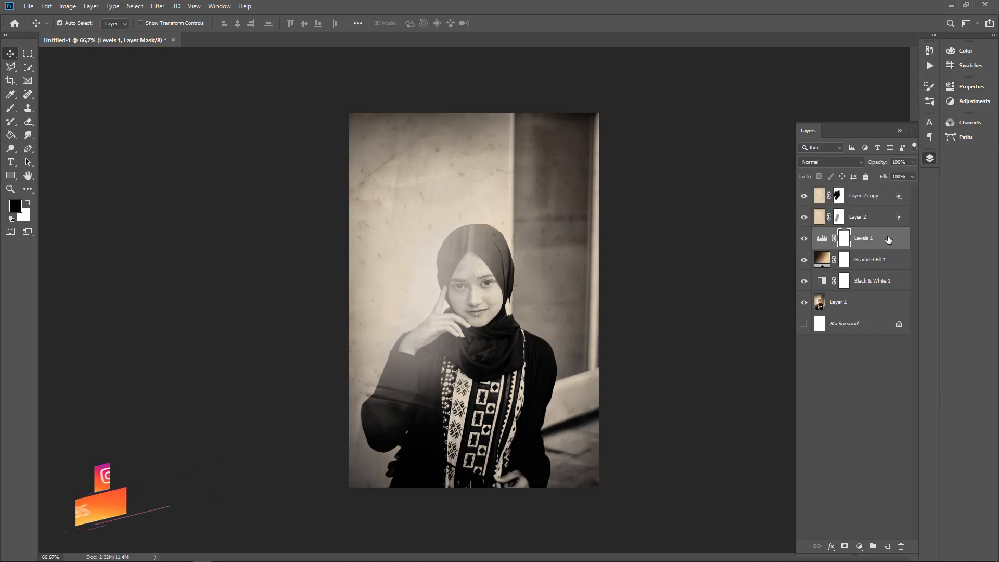
Clip the Levels 1 layer to Gradient Fill 1 and set its input levels to 43, 0.72 and 255, with the full output range
right_click(840, 238)
left_click(811, 321)
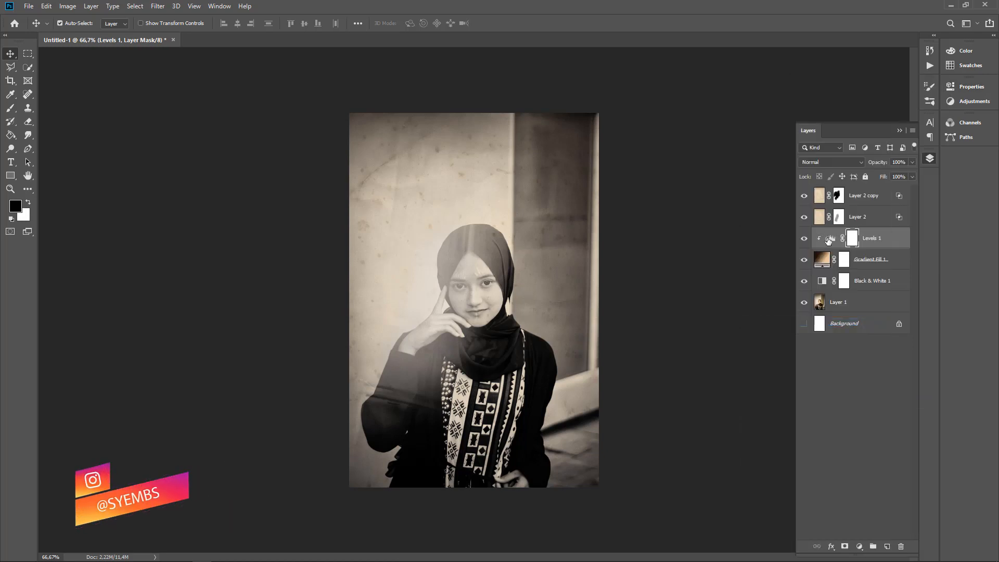
left_click(831, 239)
double_click(830, 239)
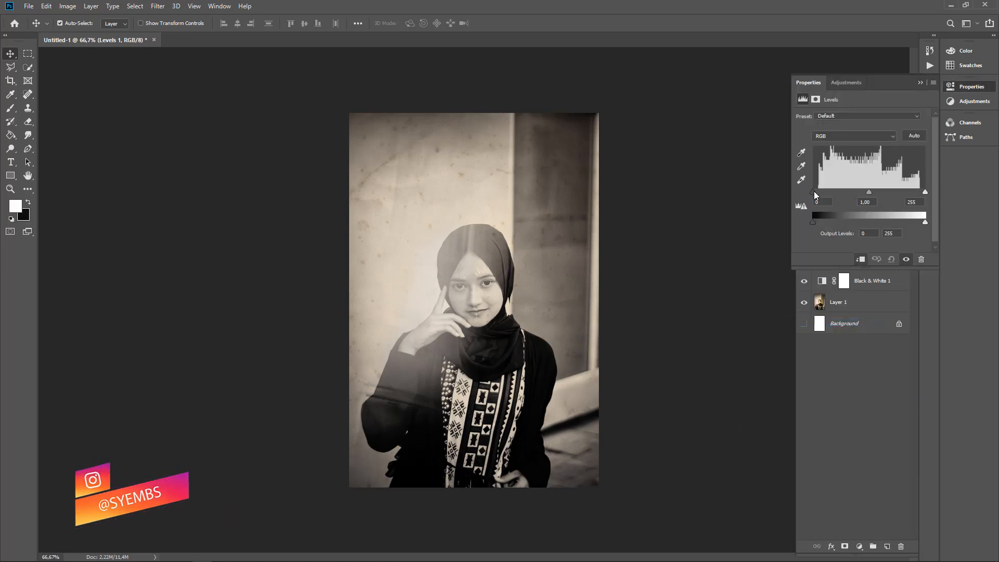
left_click_drag(814, 192, 883, 192)
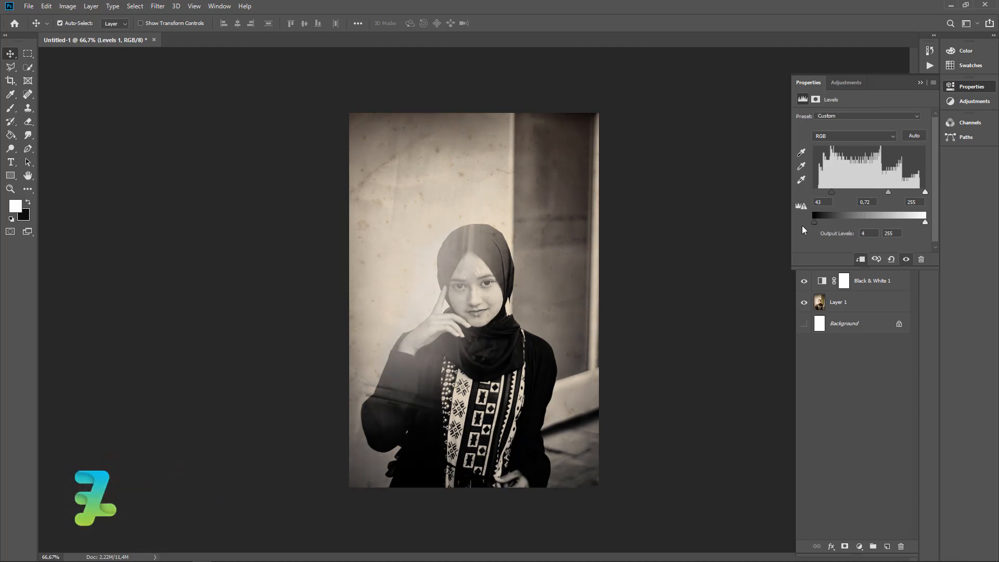
left_click_drag(801, 226, 798, 226)
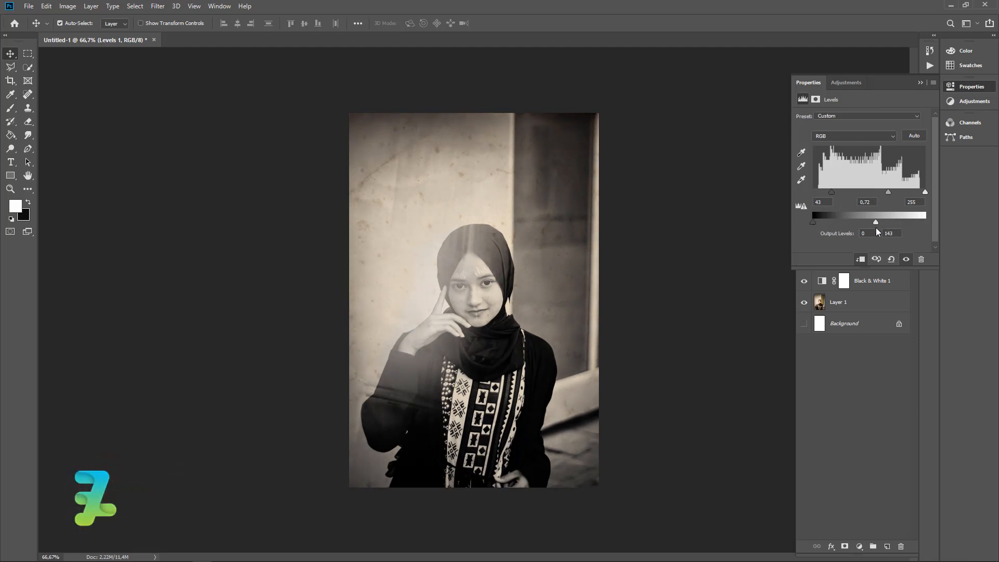
left_click_drag(876, 228, 925, 230)
left_click(918, 82)
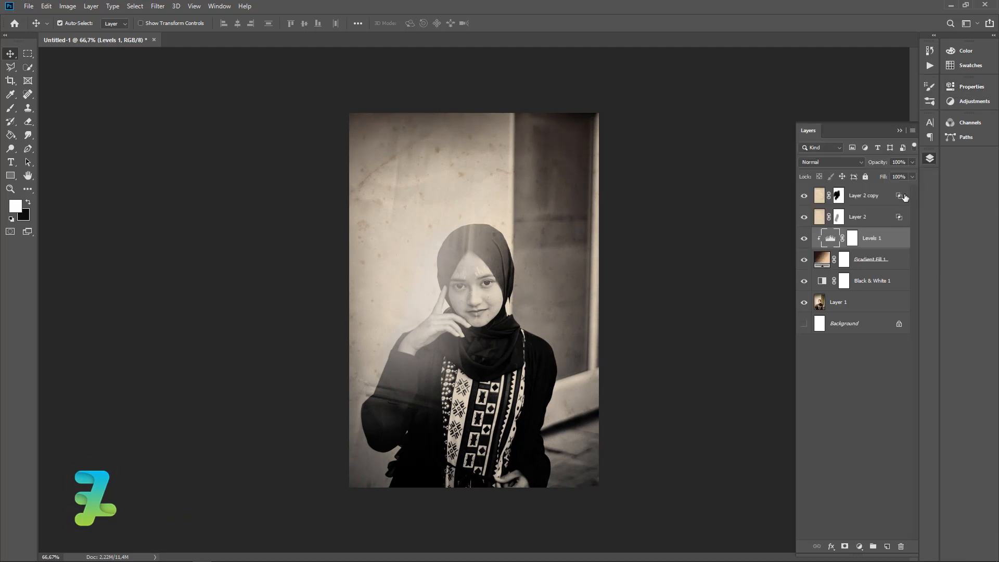
Add a Solid Color fill layer in a light cream tone directly above the Levels 1 layer
left_click(859, 547)
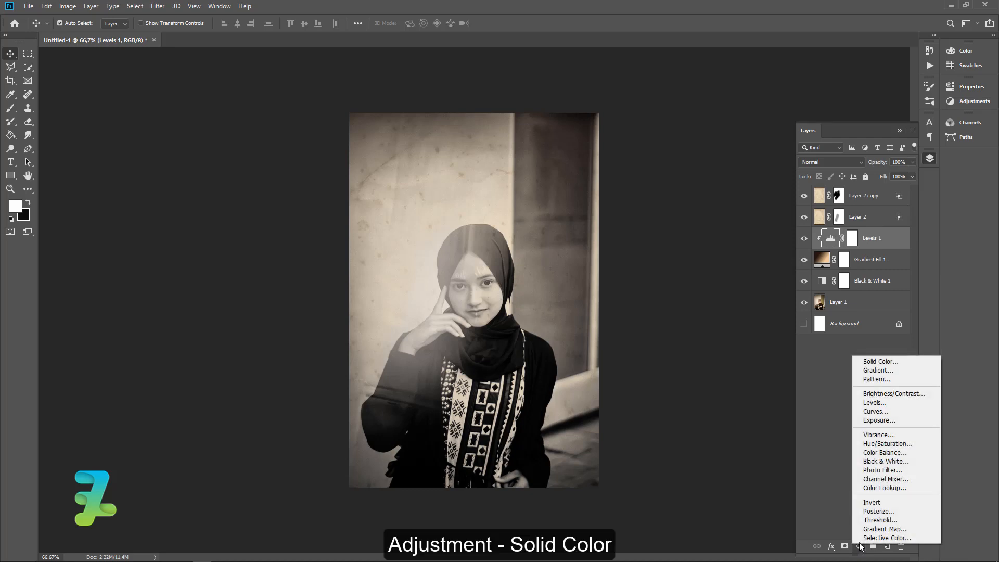
left_click(889, 361)
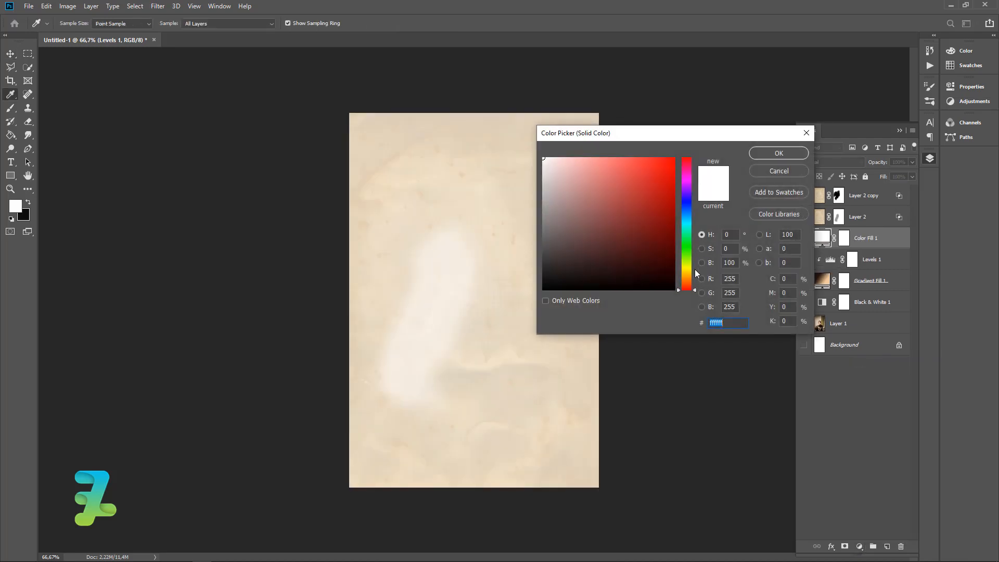
left_click_drag(691, 281, 686, 274)
left_click_drag(625, 213, 569, 129)
left_click(778, 152)
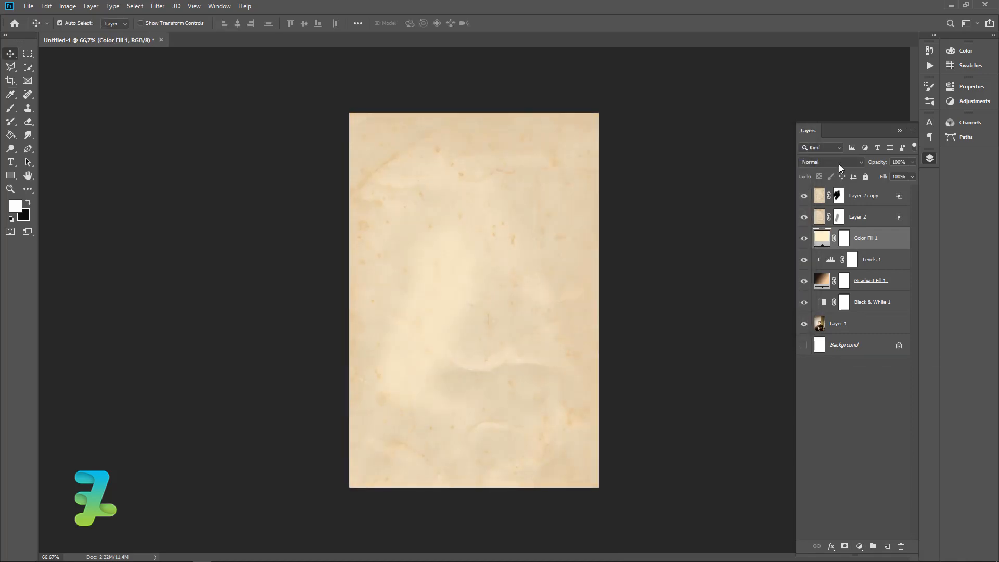
Try Darker Color on the cream color fill layer, blend it in Saturation mode instead and reduce its opacity
left_click(839, 165)
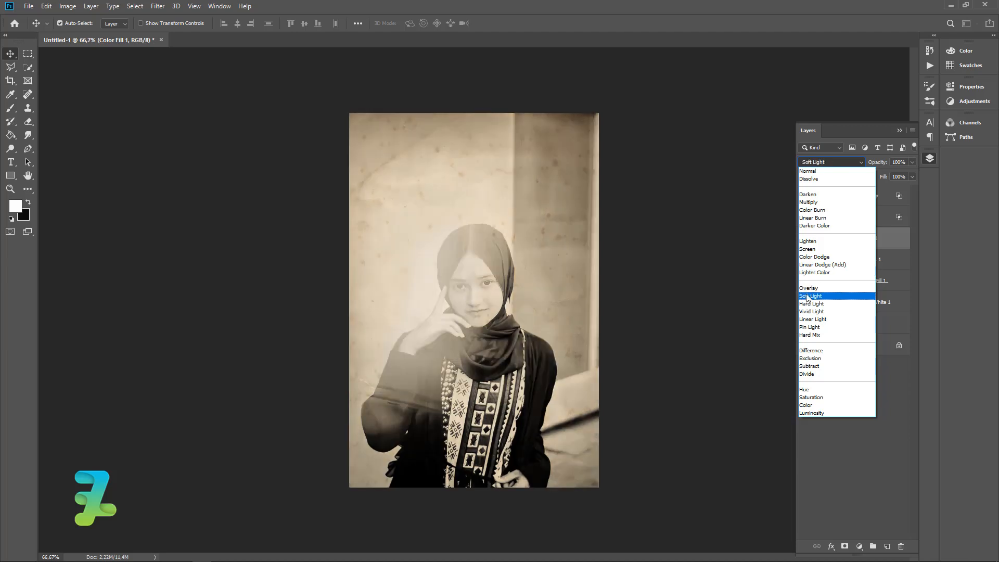
left_click(816, 226)
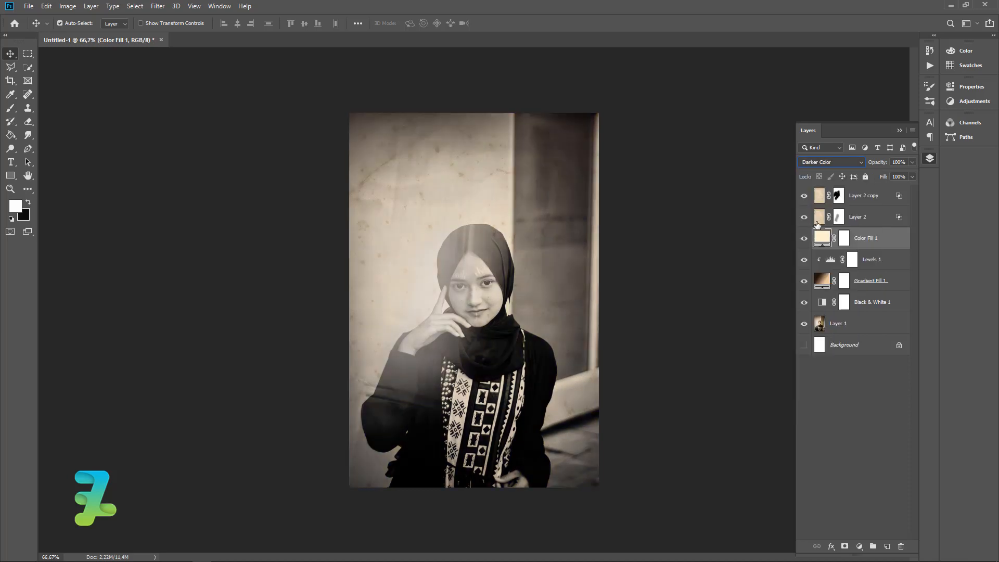
left_click(911, 163)
left_click(858, 163)
left_click(858, 163)
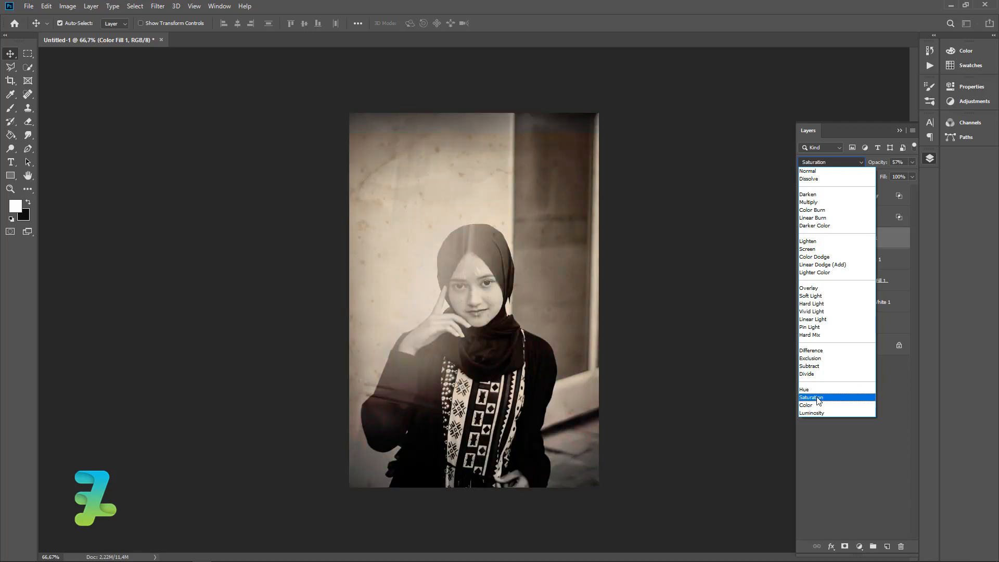
left_click(819, 398)
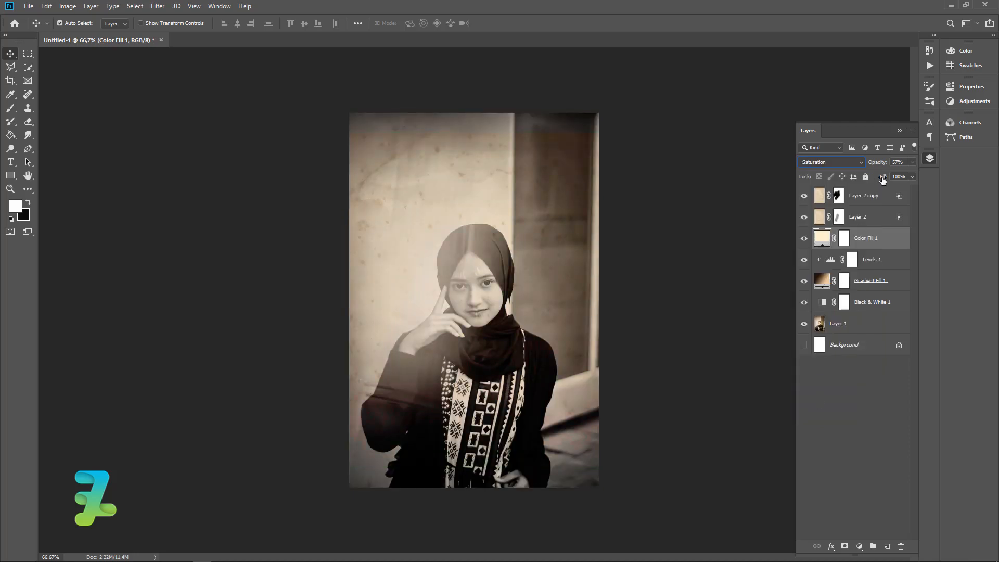
left_click(912, 163)
left_click(898, 131)
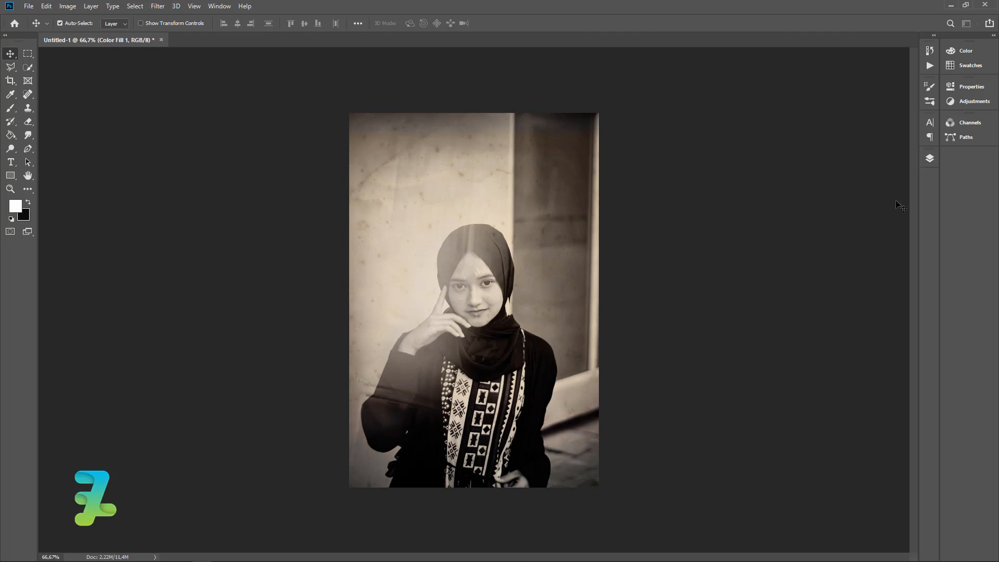
Stamp all visible layers into a new merged layer above Layer 2 copy
left_click(929, 158)
left_click(866, 197)
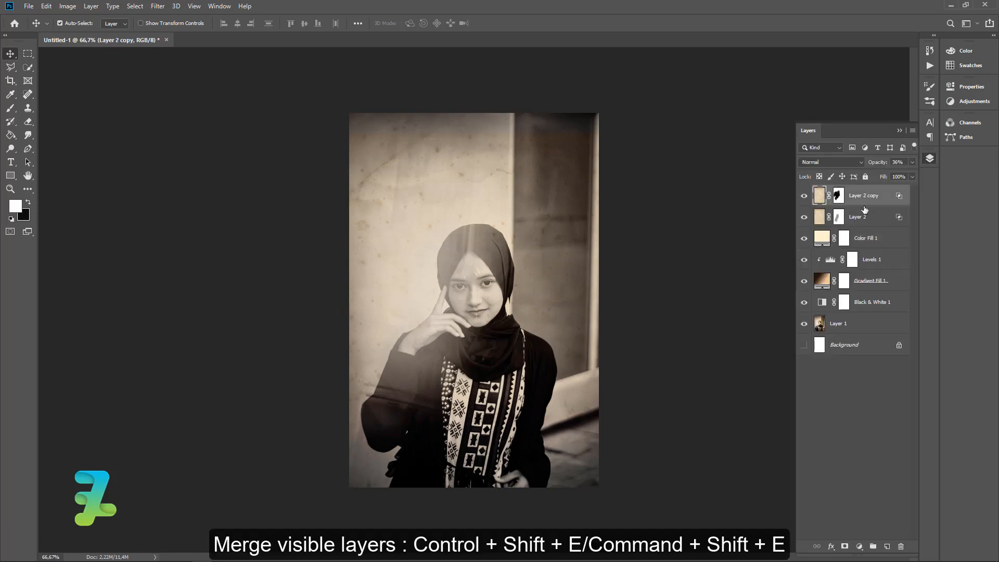
key("ctrl+shift+alt+e")
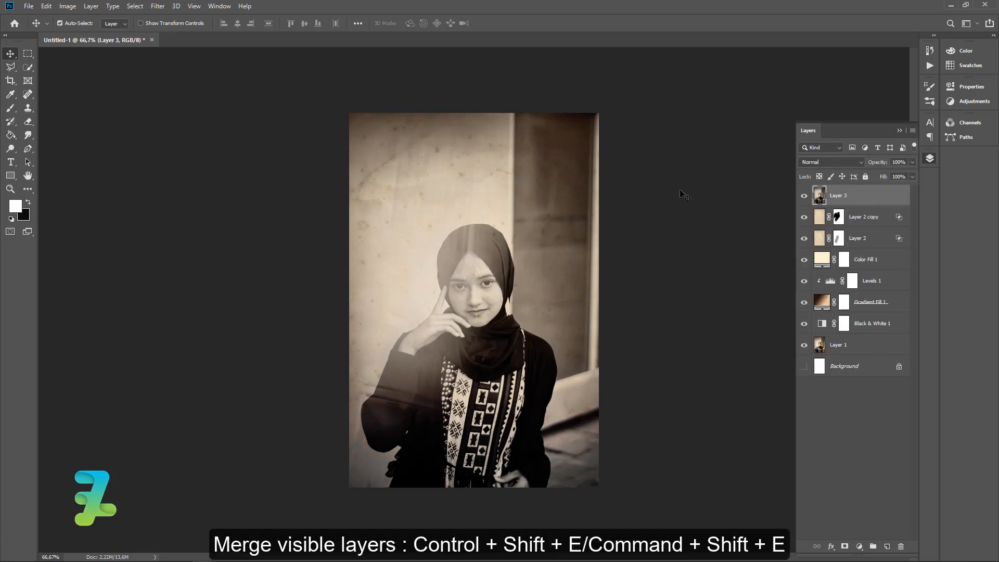
Start the Add Noise filter on the merged layer with Gaussian distribution, keeping the dialog clear of the portrait
left_click(157, 6)
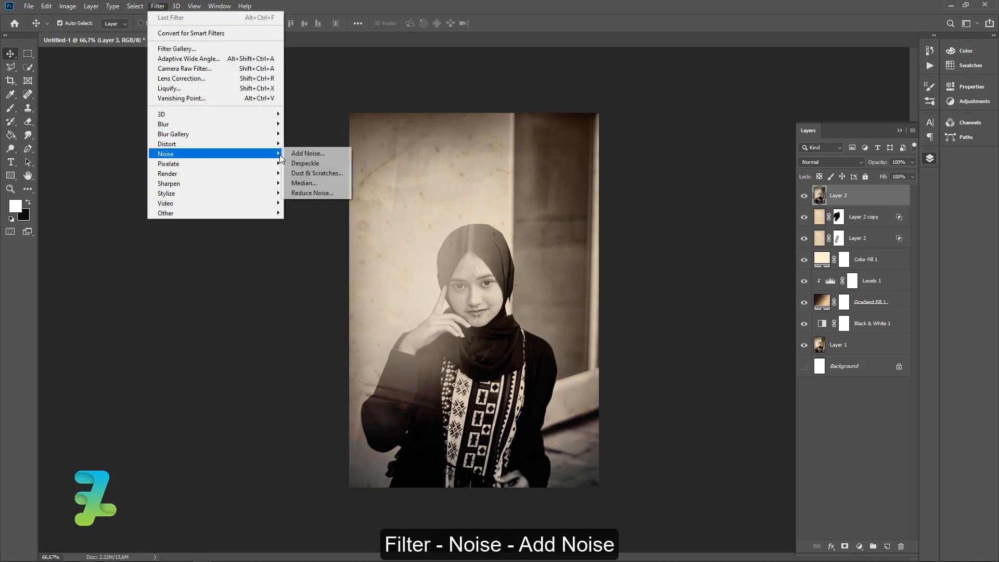
left_click(297, 155)
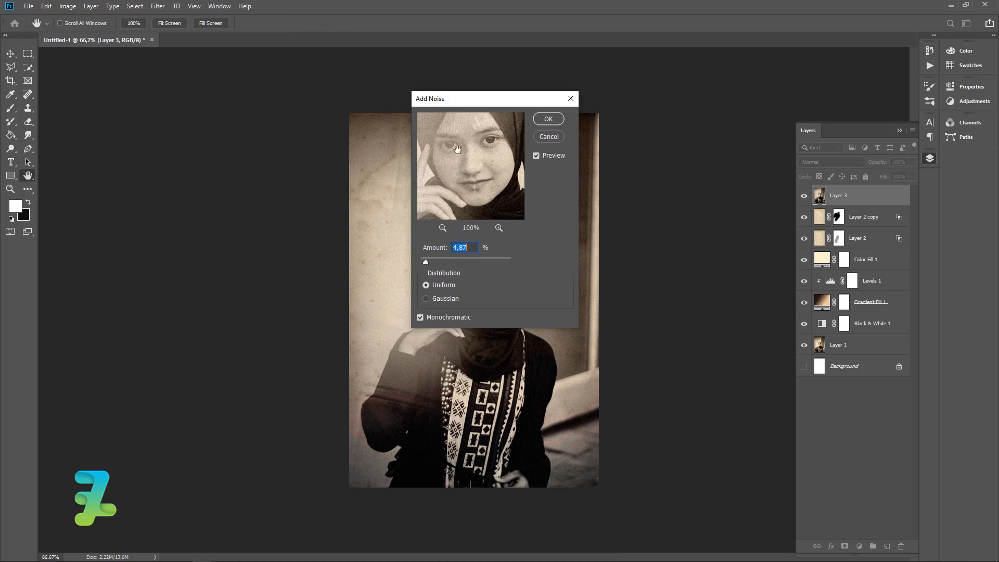
left_click_drag(533, 103, 736, 102)
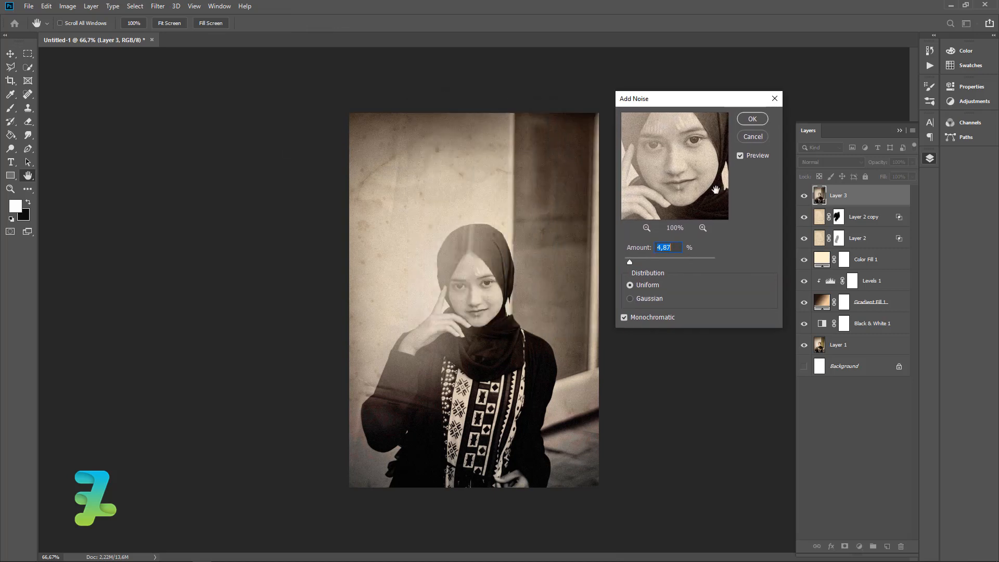
left_click(630, 298)
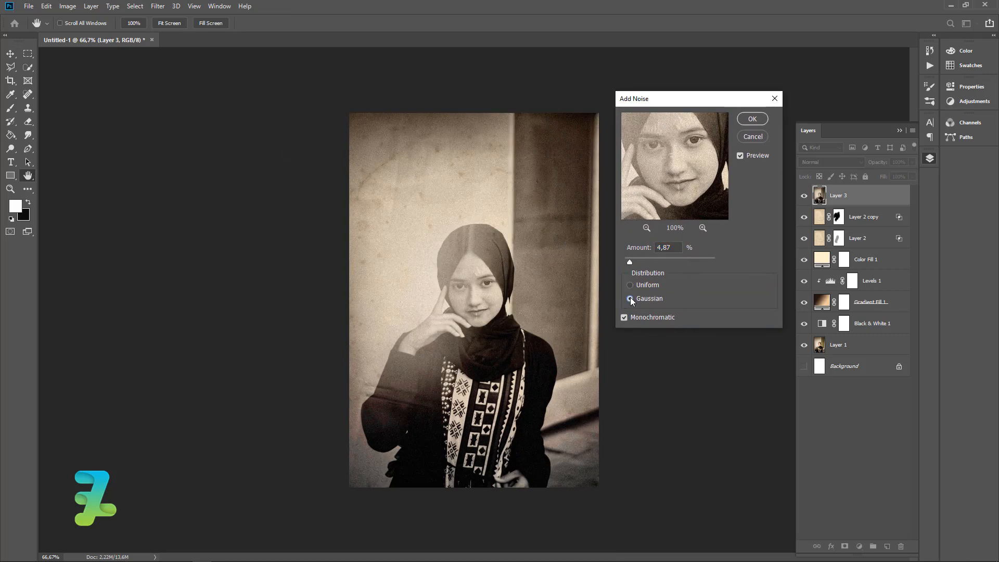